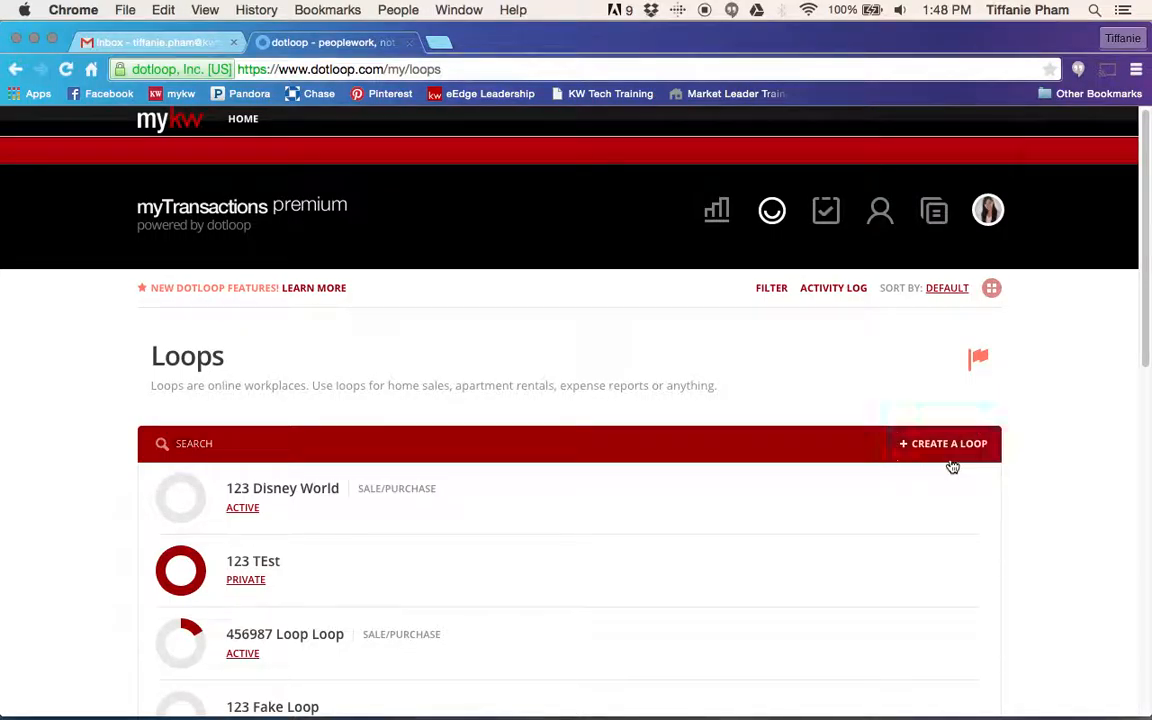
- Switch the loops overview to tile view and create a new loop named "12345 Test Street"
{"action": "left_click", "coordinate": [991, 289]}
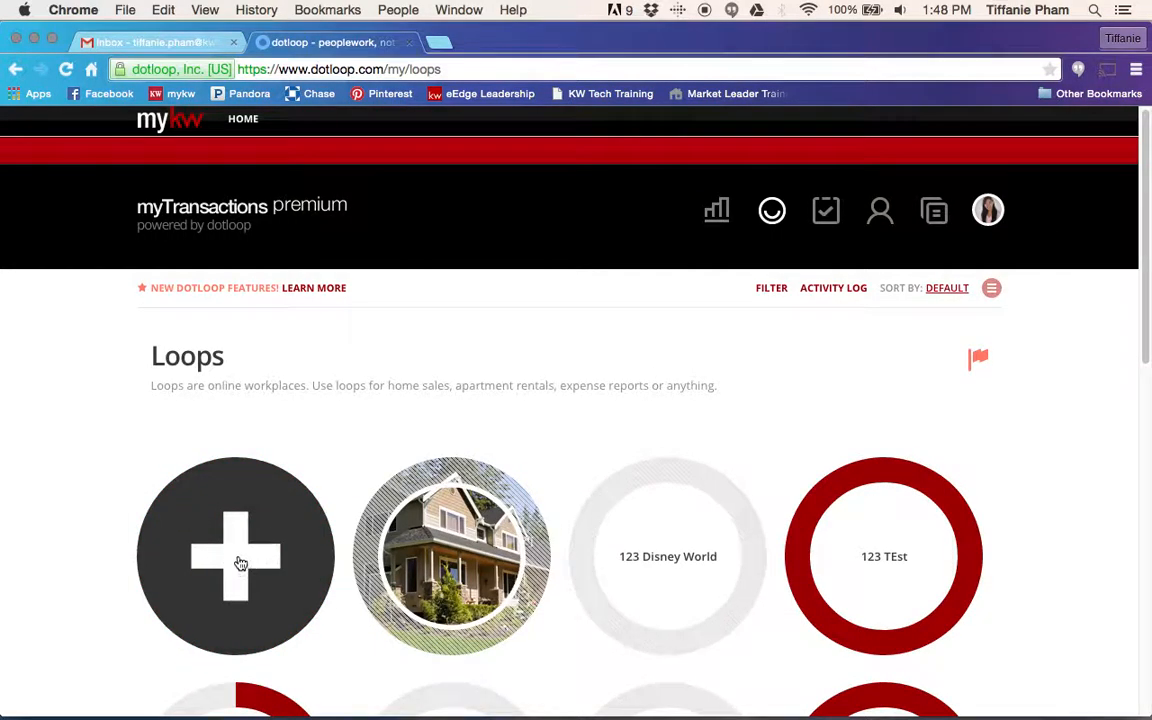
{"action": "left_click", "coordinate": [262, 540]}
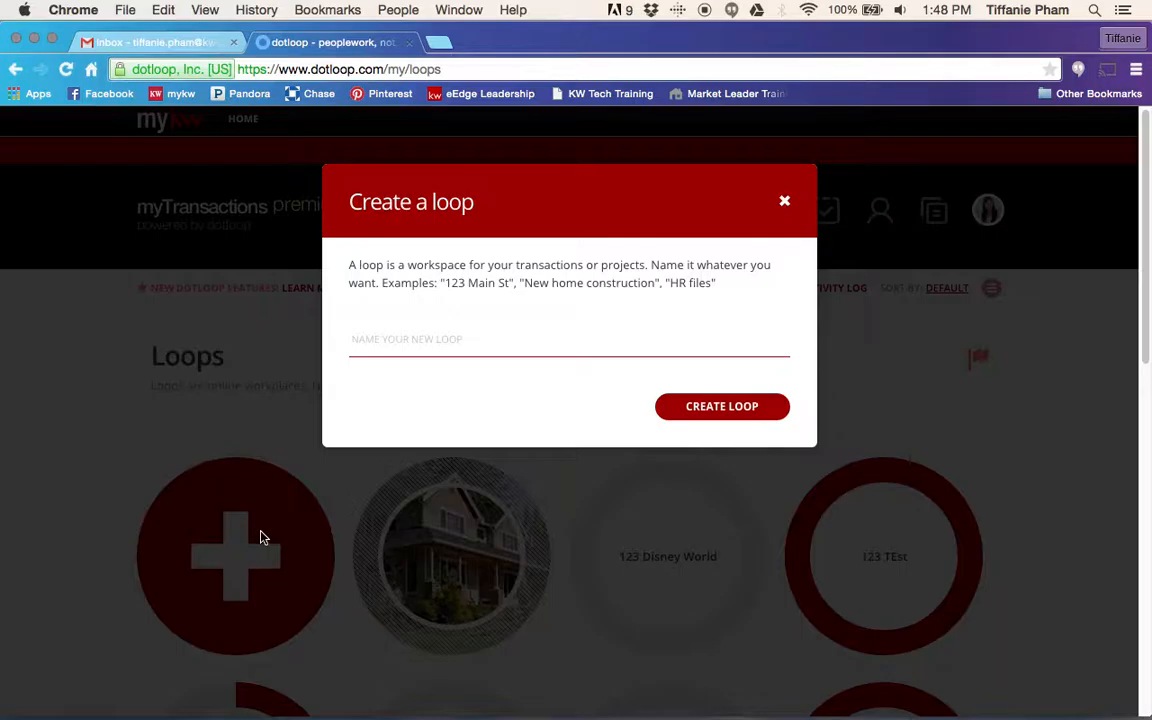
{"action": "type", "text": "1234"}
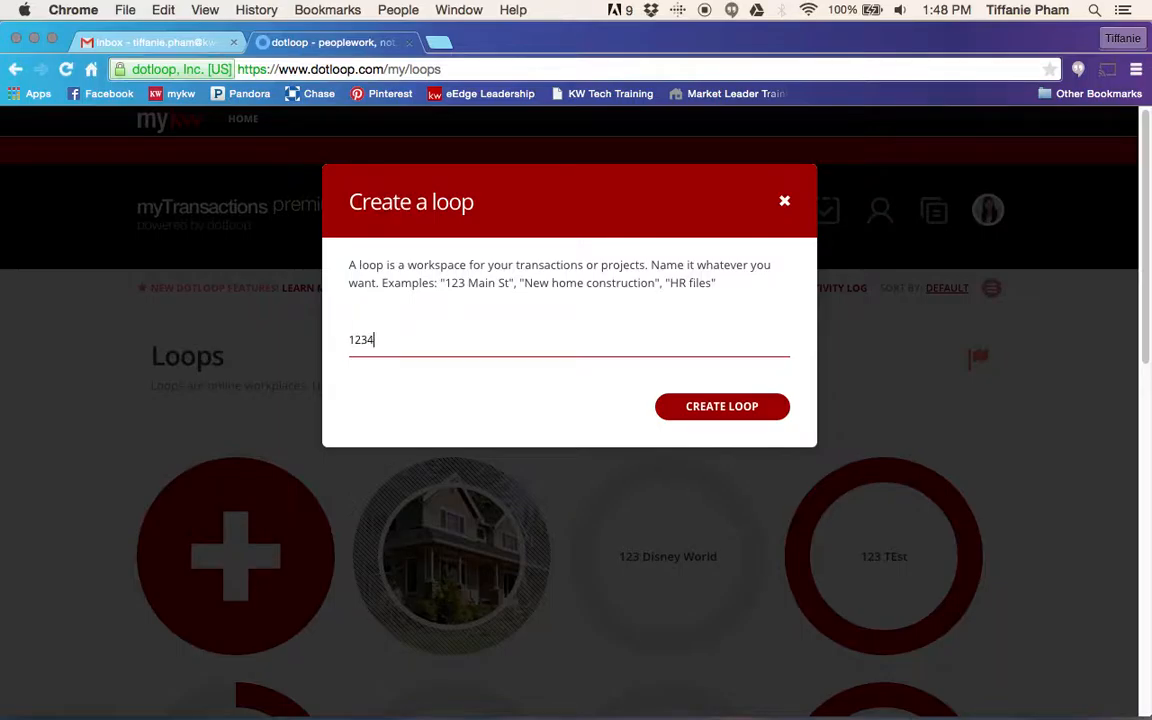
{"action": "type", "text": "5 Test "}
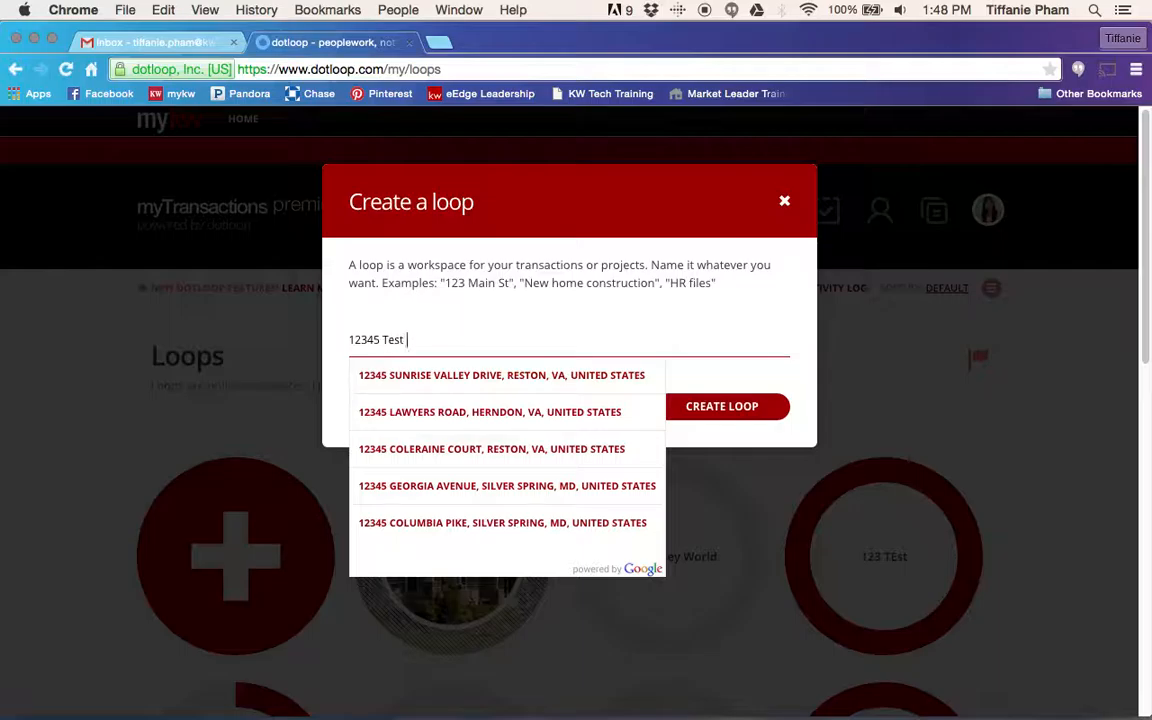
{"action": "type", "text": "Street"}
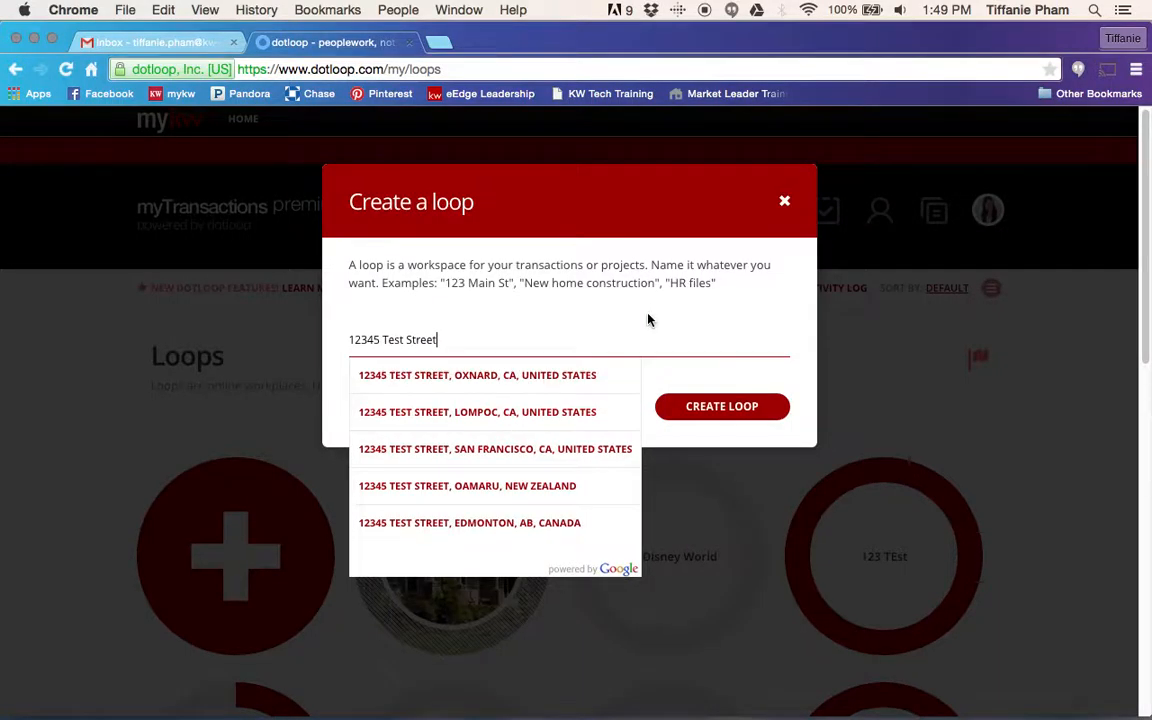
{"action": "left_click", "coordinate": [657, 363]}
{"action": "left_click", "coordinate": [684, 406]}
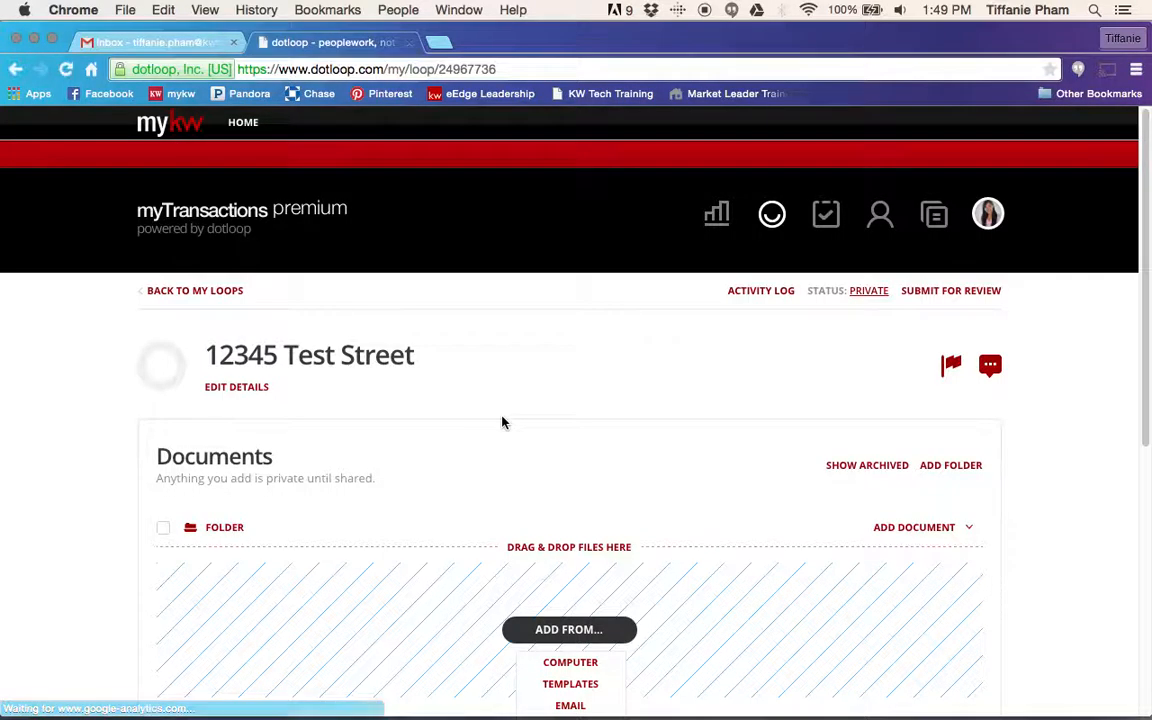
{"action": "scroll", "coordinate": [549, 417], "scroll_direction": "down", "scroll_amount": 2}
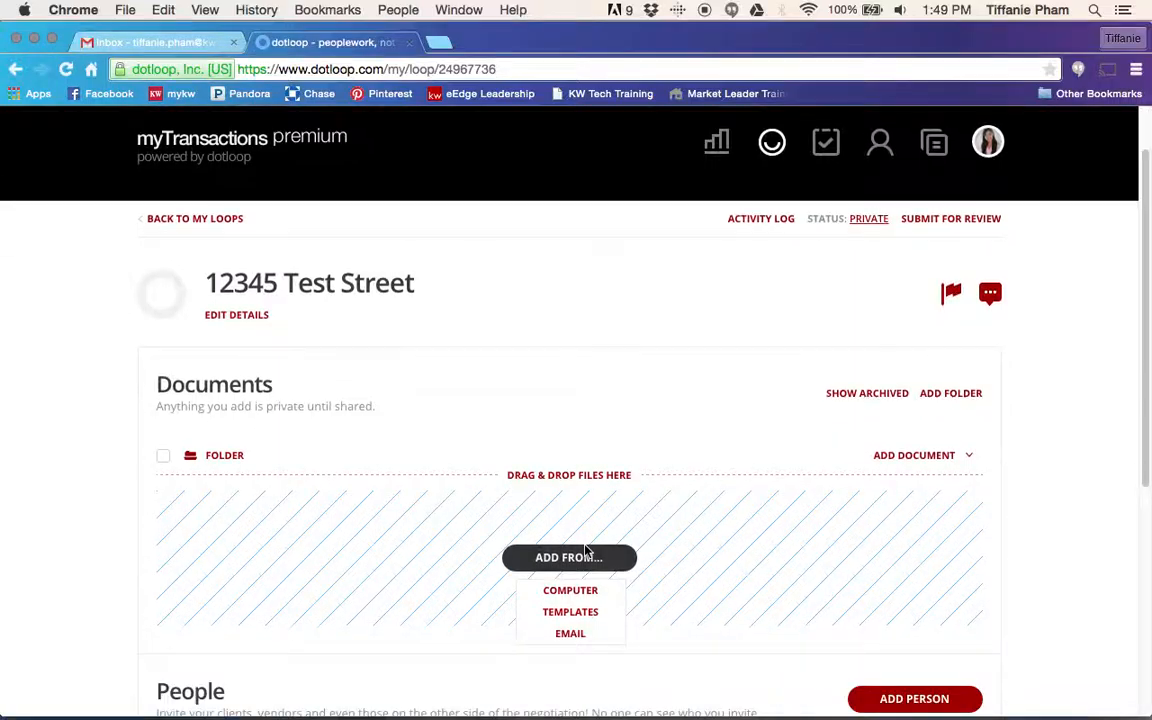
{"action": "left_click", "coordinate": [545, 595]}
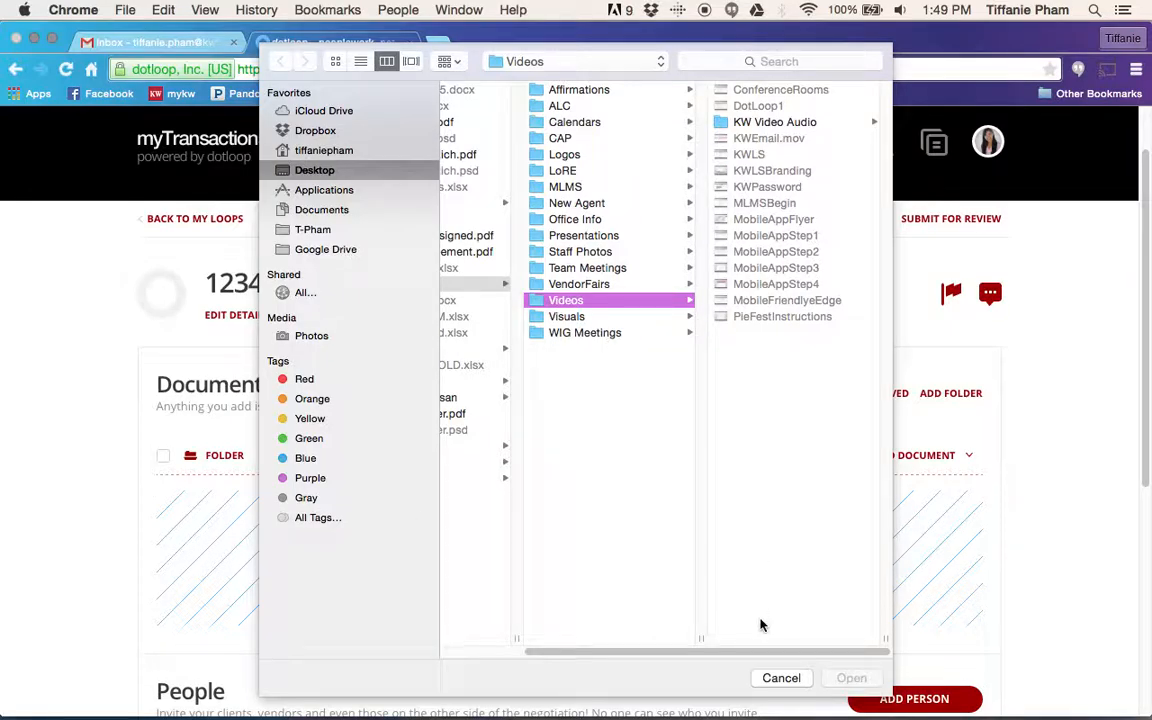
{"action": "left_click", "coordinate": [772, 683]}
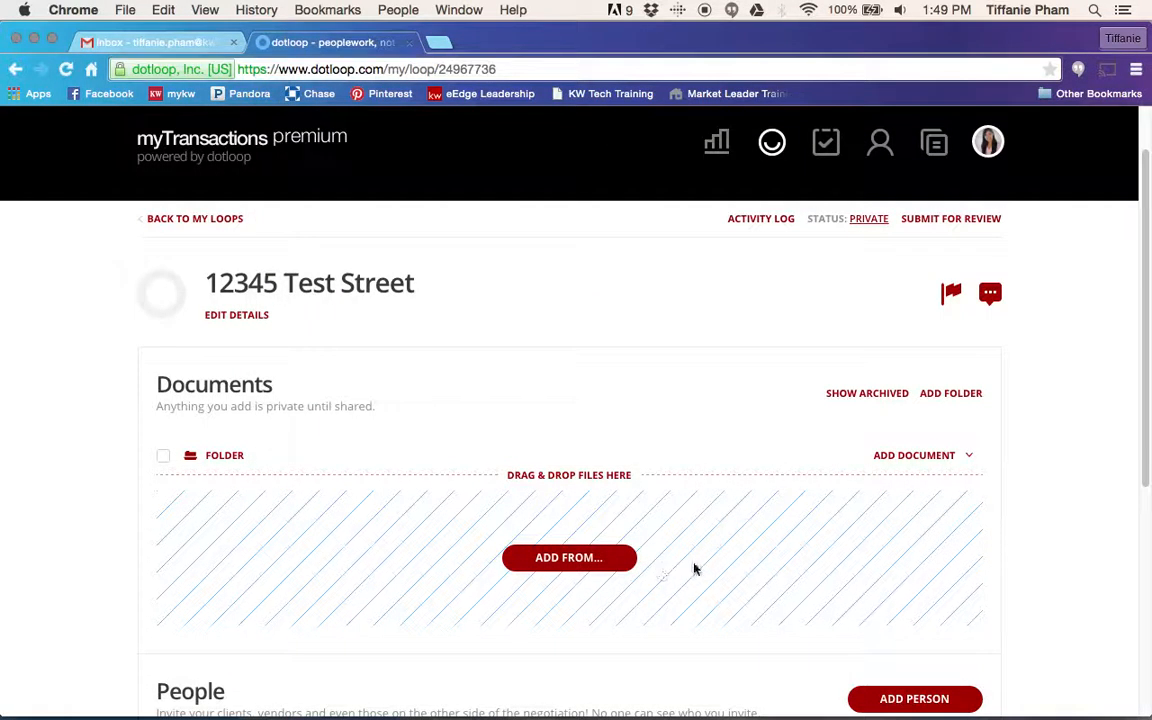
- Copy the upload e-mail address of the loop's document folder and switch to the Gmail inbox
{"action": "left_click", "coordinate": [596, 560]}
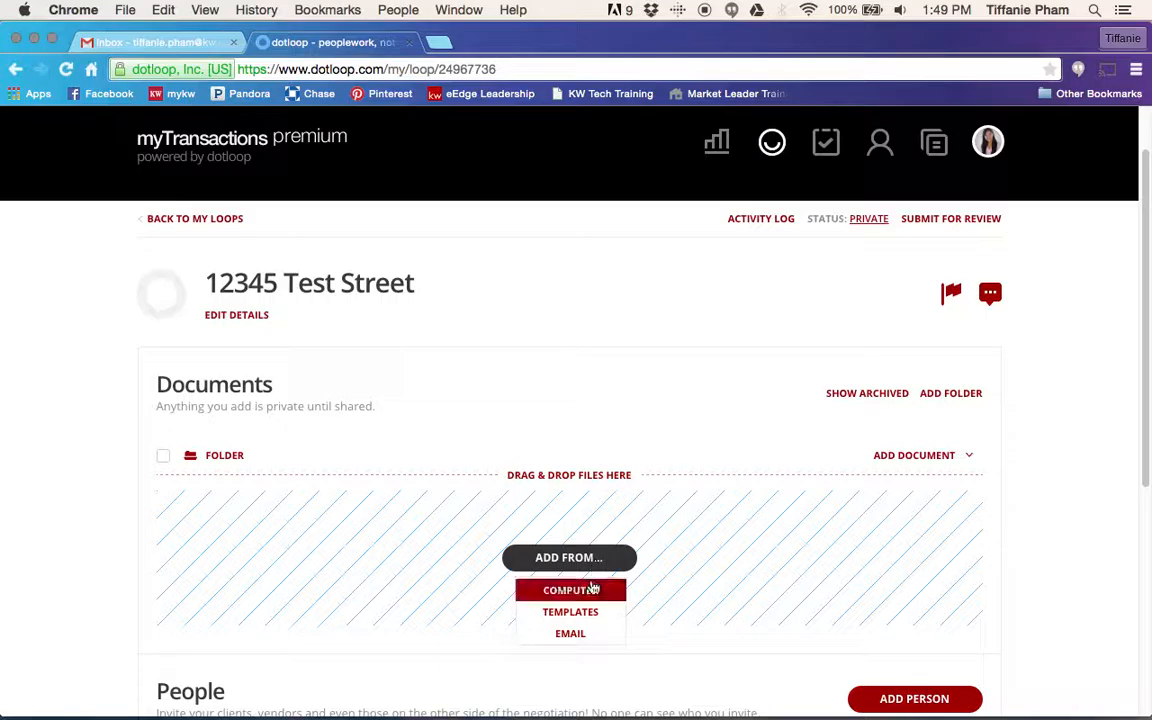
{"action": "left_click", "coordinate": [574, 635]}
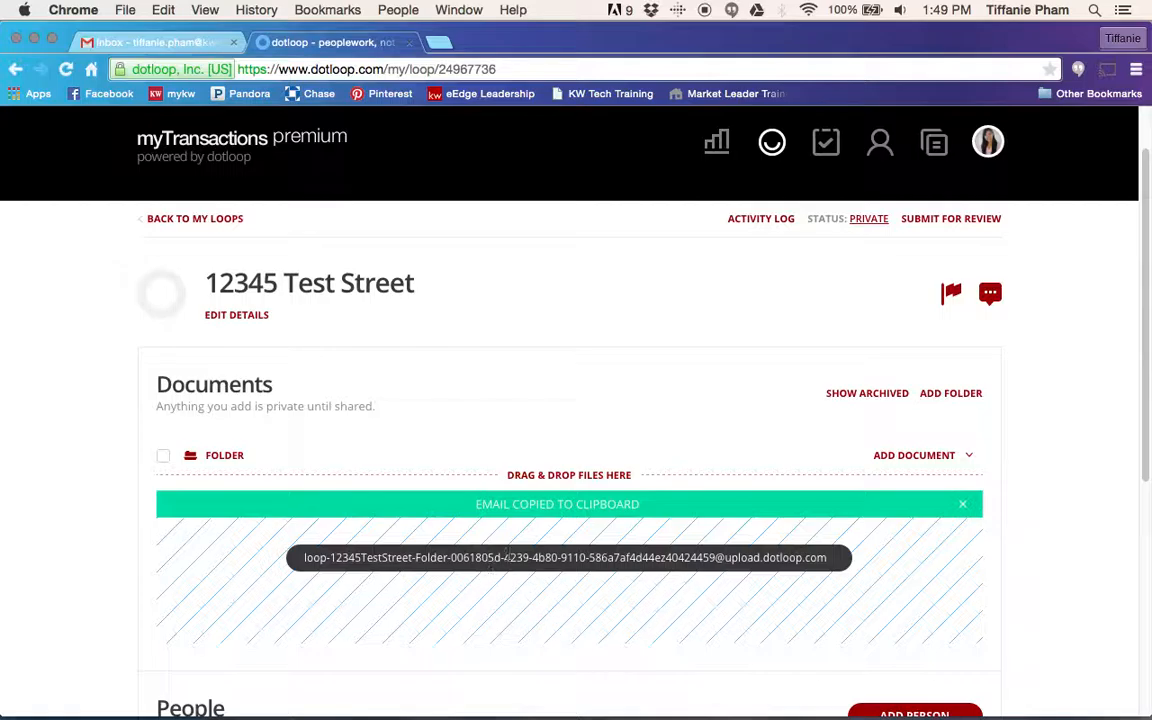
{"action": "left_click", "coordinate": [178, 44]}
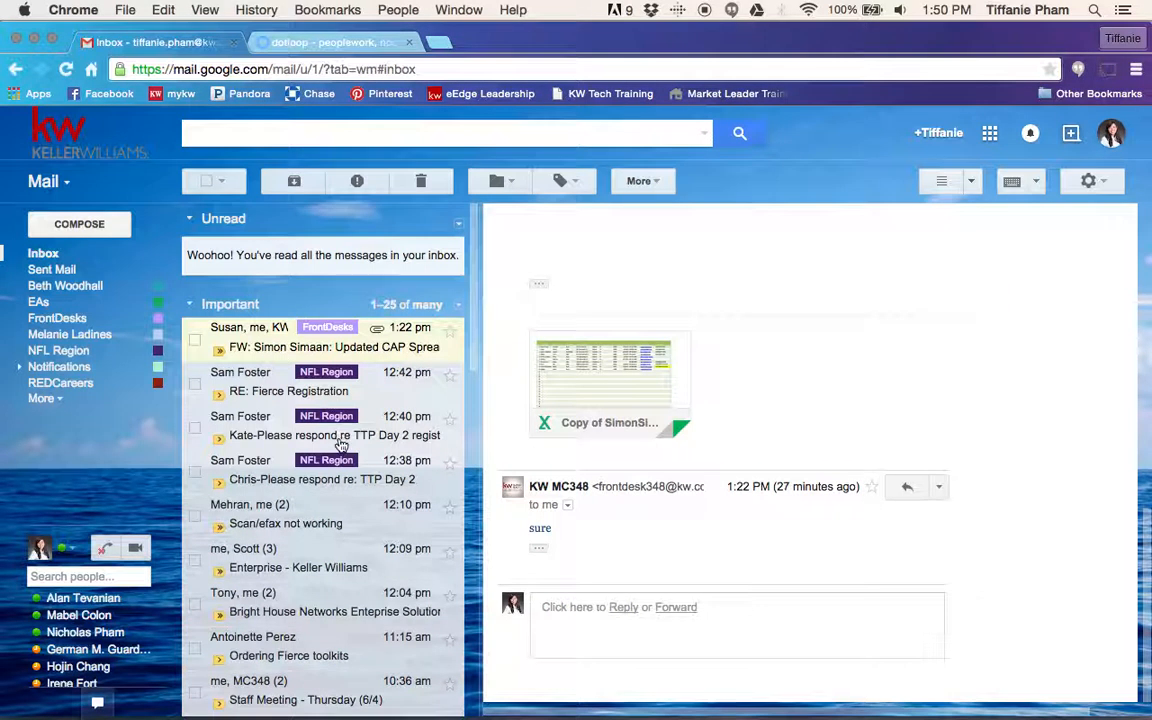
- Find the "411" conversation from Jun 2 and start forwarding its first message with the PDF attachment
{"action": "scroll", "coordinate": [341, 445], "scroll_direction": "down", "scroll_amount": 5}
{"action": "scroll", "coordinate": [341, 445], "scroll_direction": "down", "scroll_amount": 5}
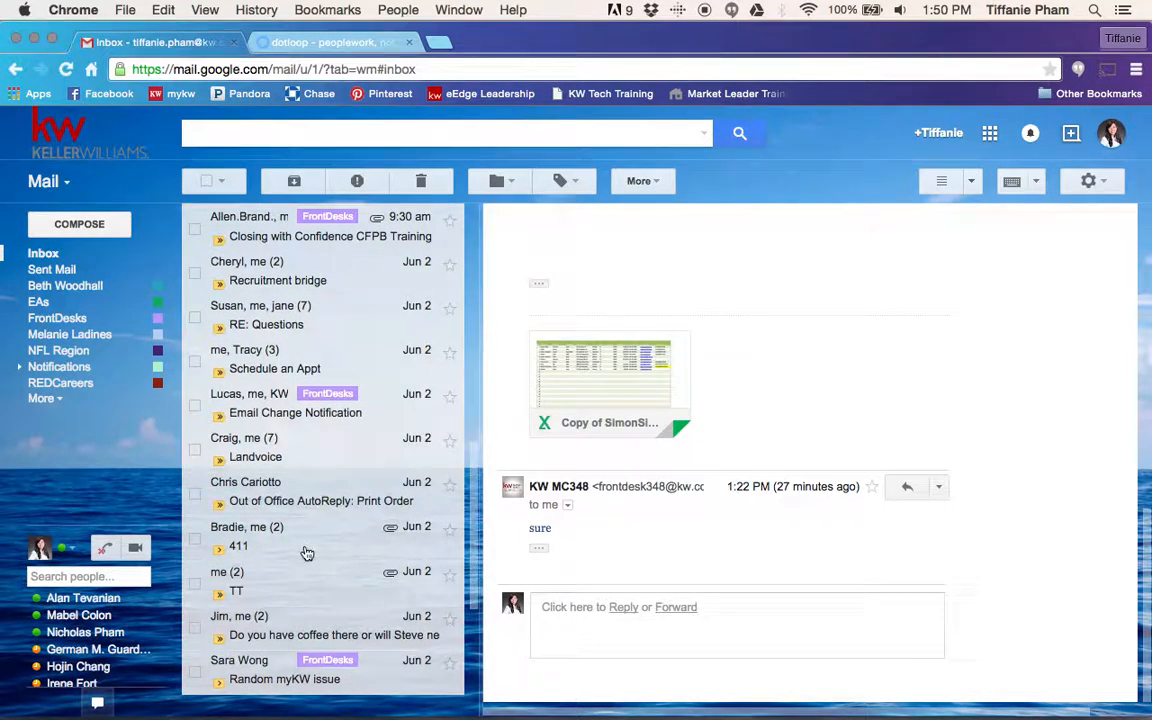
{"action": "left_click", "coordinate": [302, 534]}
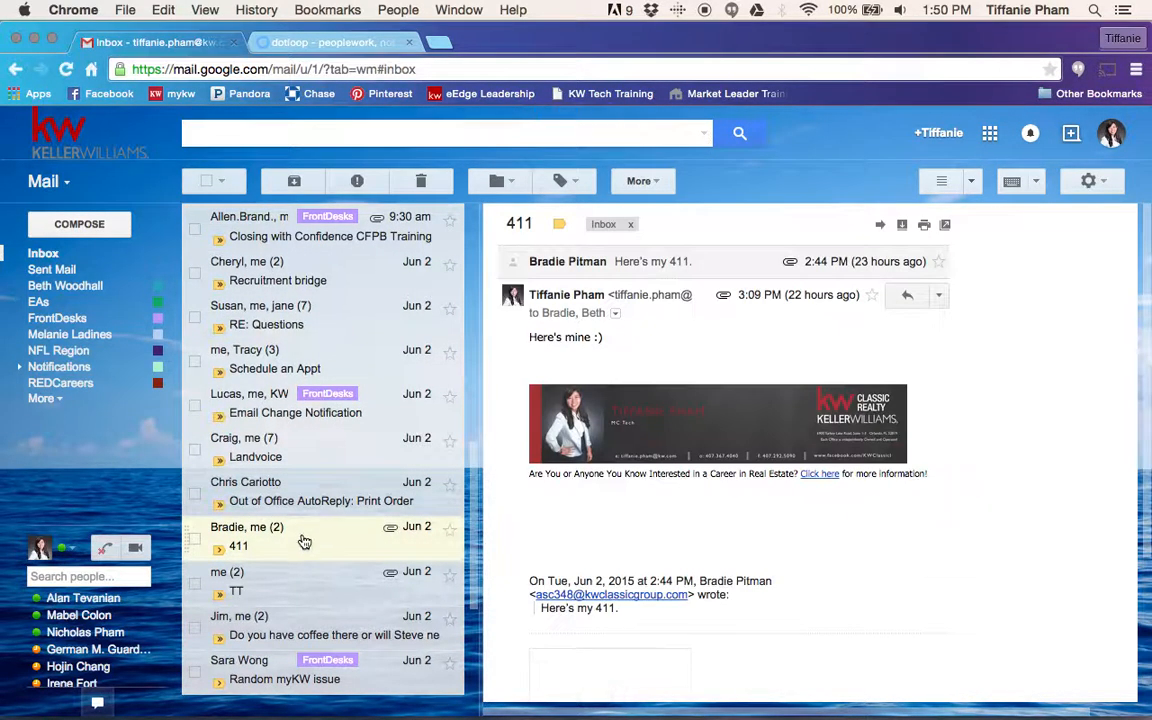
{"action": "left_click", "coordinate": [625, 260]}
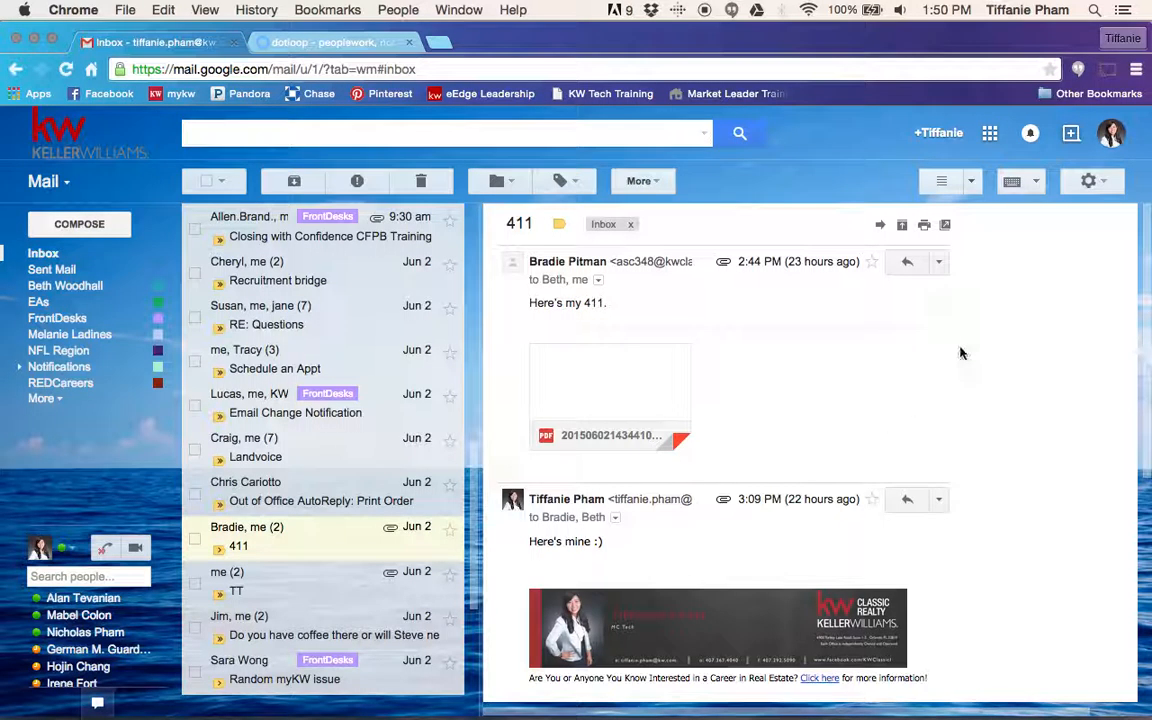
{"action": "left_click", "coordinate": [938, 263]}
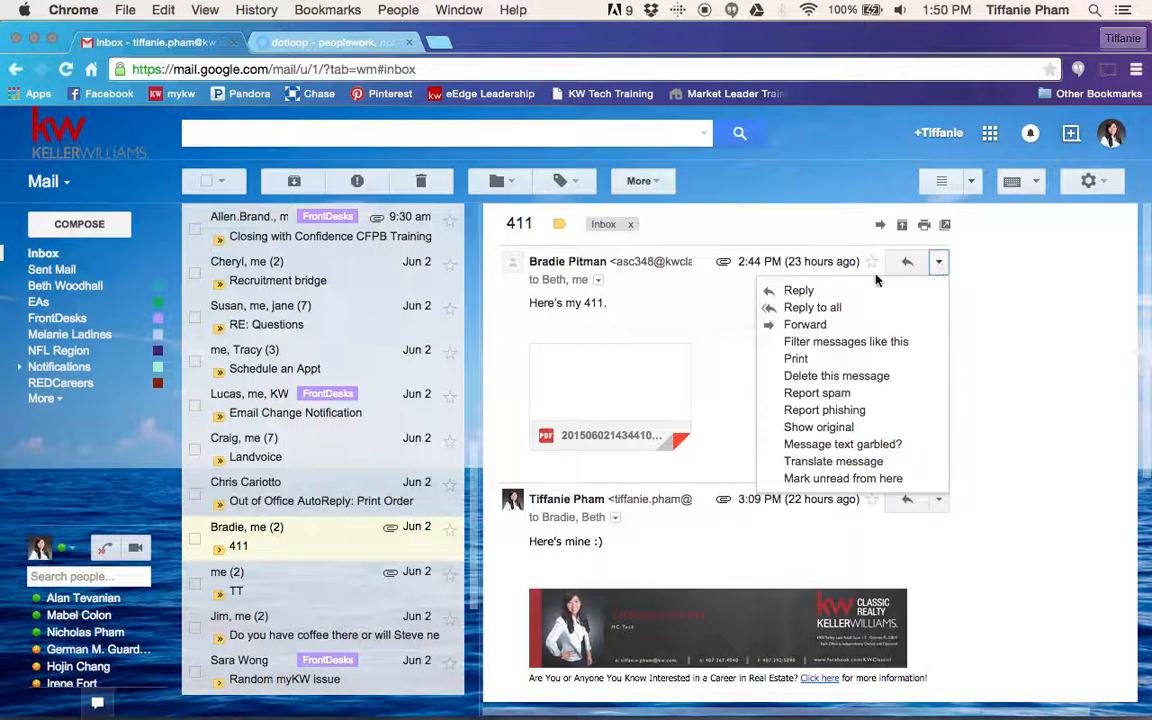
{"action": "left_click", "coordinate": [795, 325]}
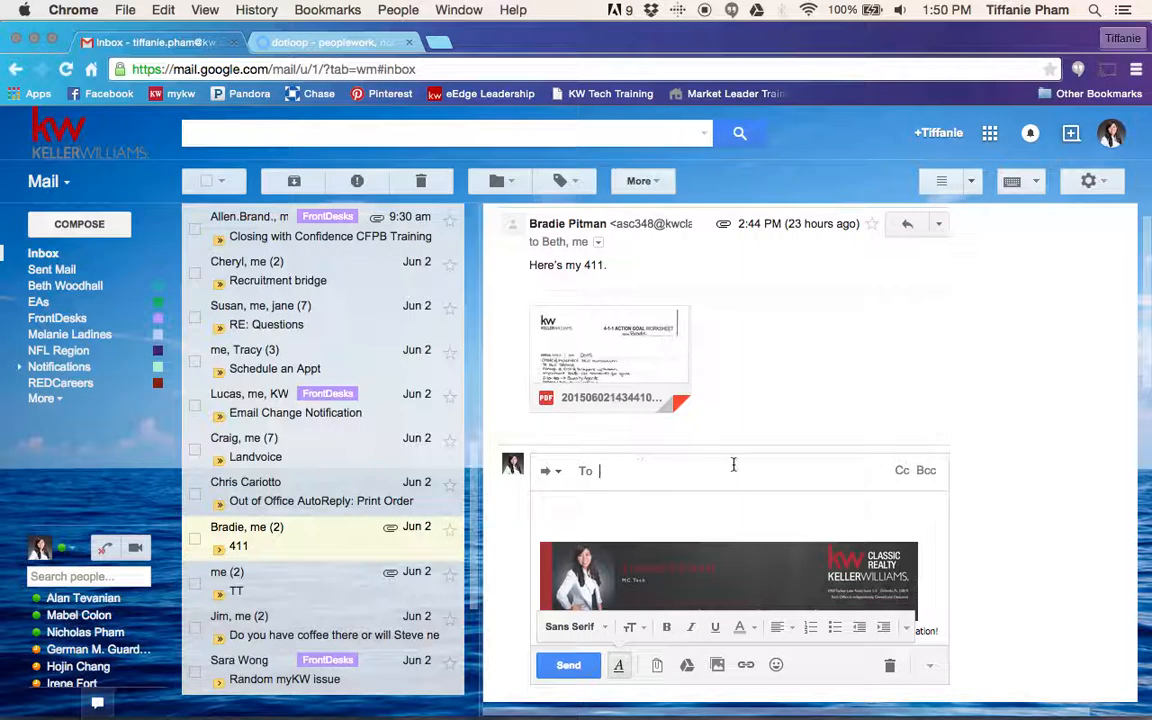
- Get the folder's upload e-mail address from dotloop again, paste it as the forward's recipient in Gmail, and send the message
{"action": "right_click", "coordinate": [700, 470]}
{"action": "left_click", "coordinate": [640, 470]}
{"action": "key", "text": "ctrl+Tab"}
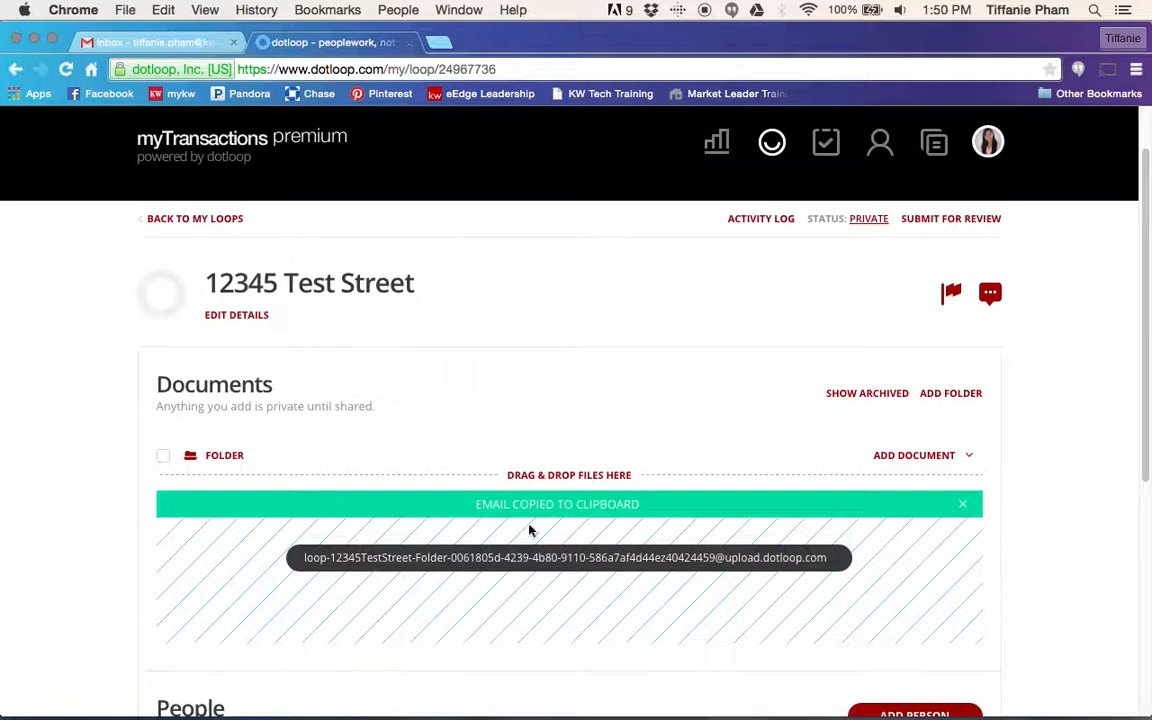
{"action": "left_click", "coordinate": [477, 558]}
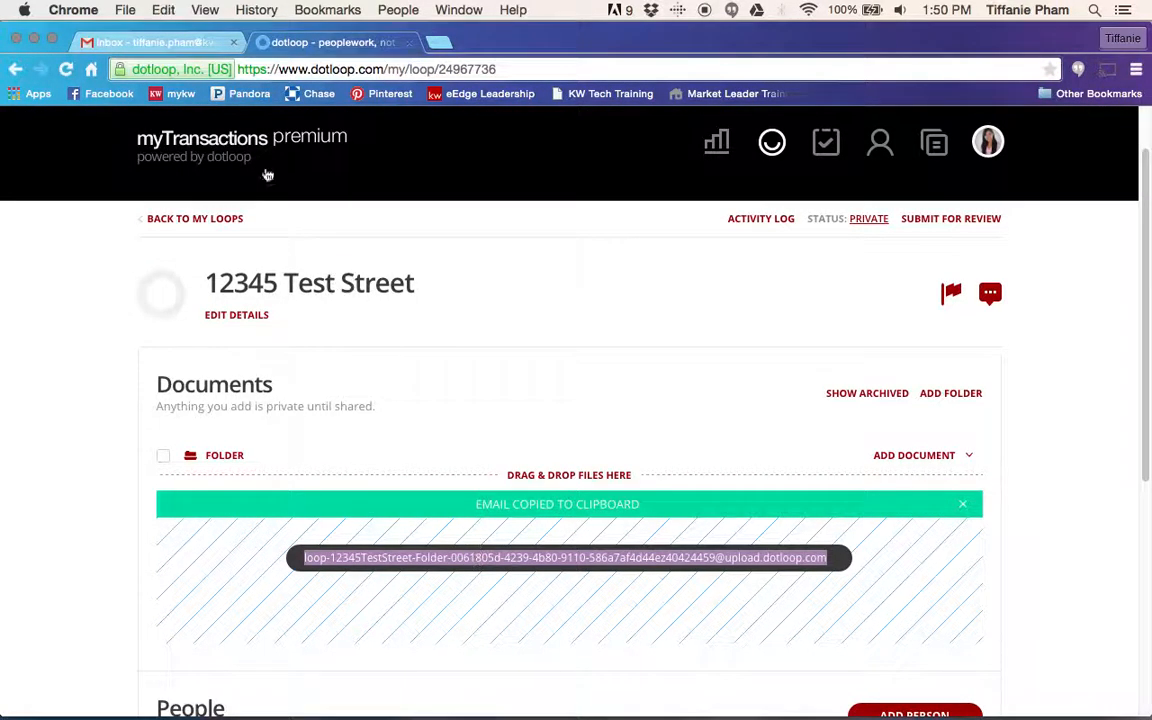
{"action": "left_click", "coordinate": [188, 40]}
{"action": "left_click", "coordinate": [631, 472]}
{"action": "key", "text": "ctrl+v"}
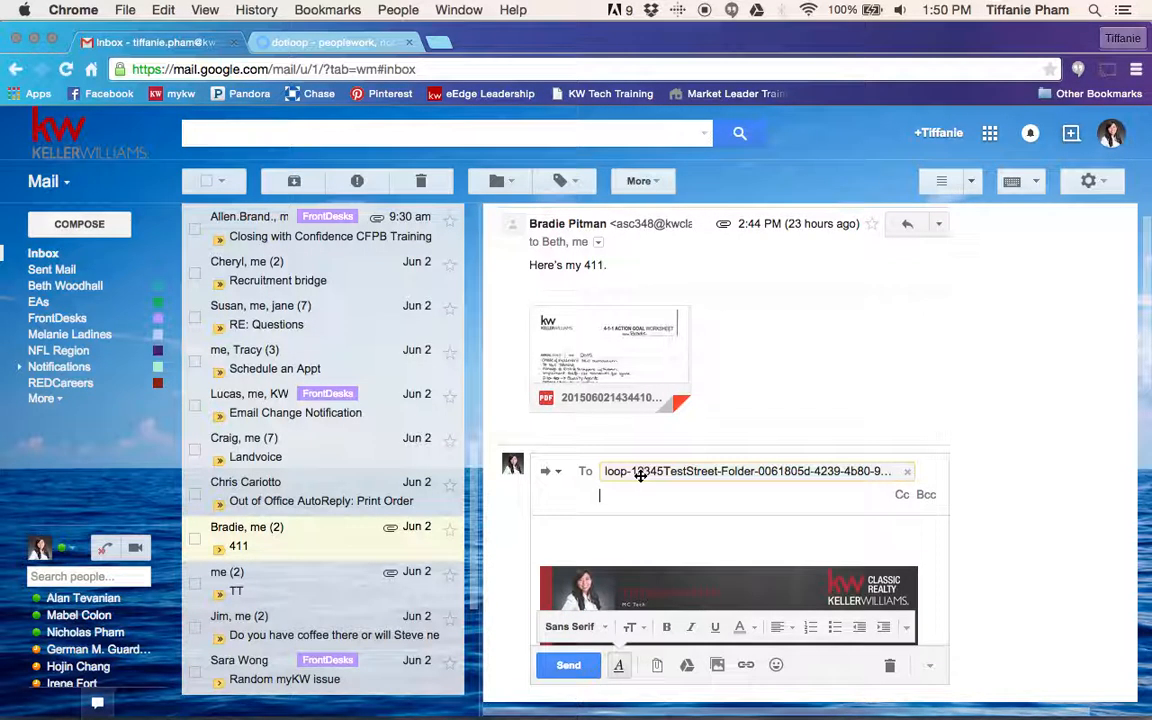
{"action": "left_click", "coordinate": [568, 667]}
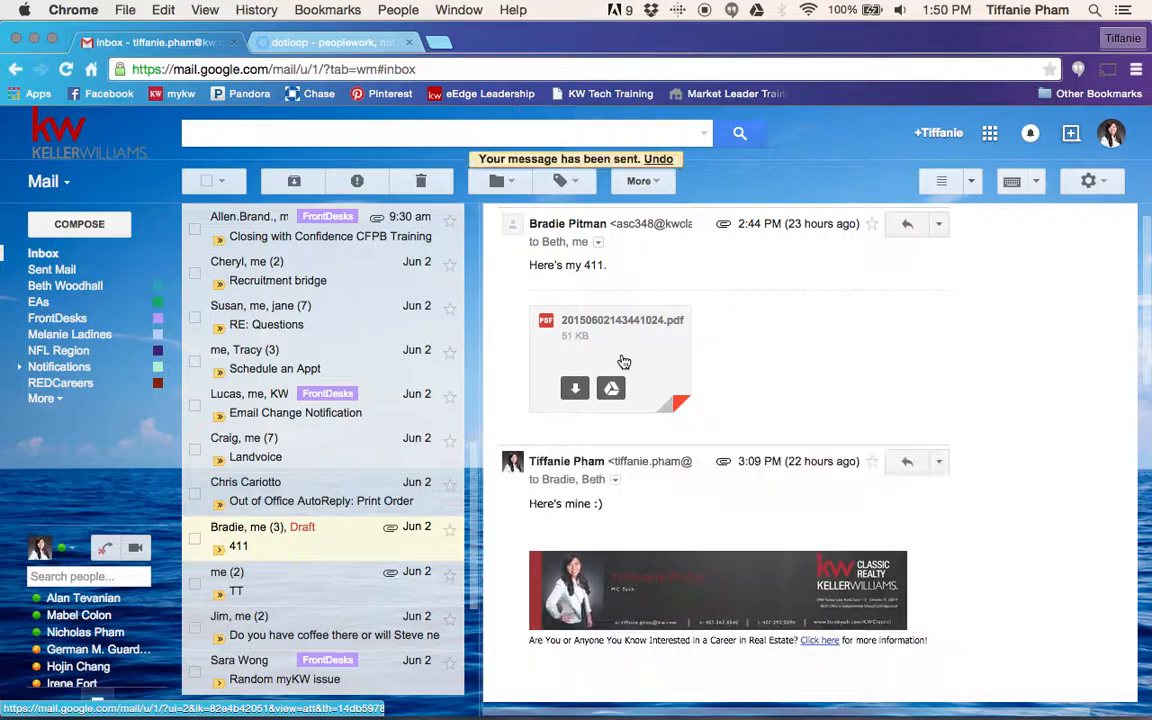
- Switch back to dotloop and reload the loop page to check its documents for the e-mailed file
{"action": "left_click", "coordinate": [360, 42]}
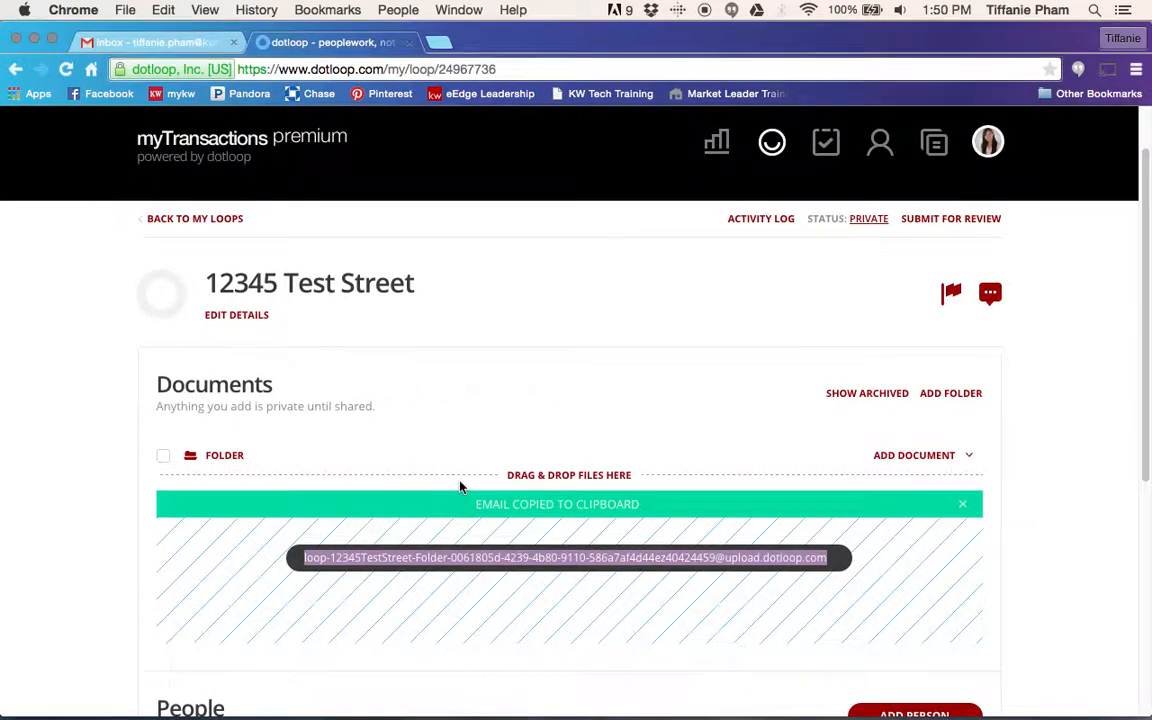
{"action": "left_click", "coordinate": [73, 70]}
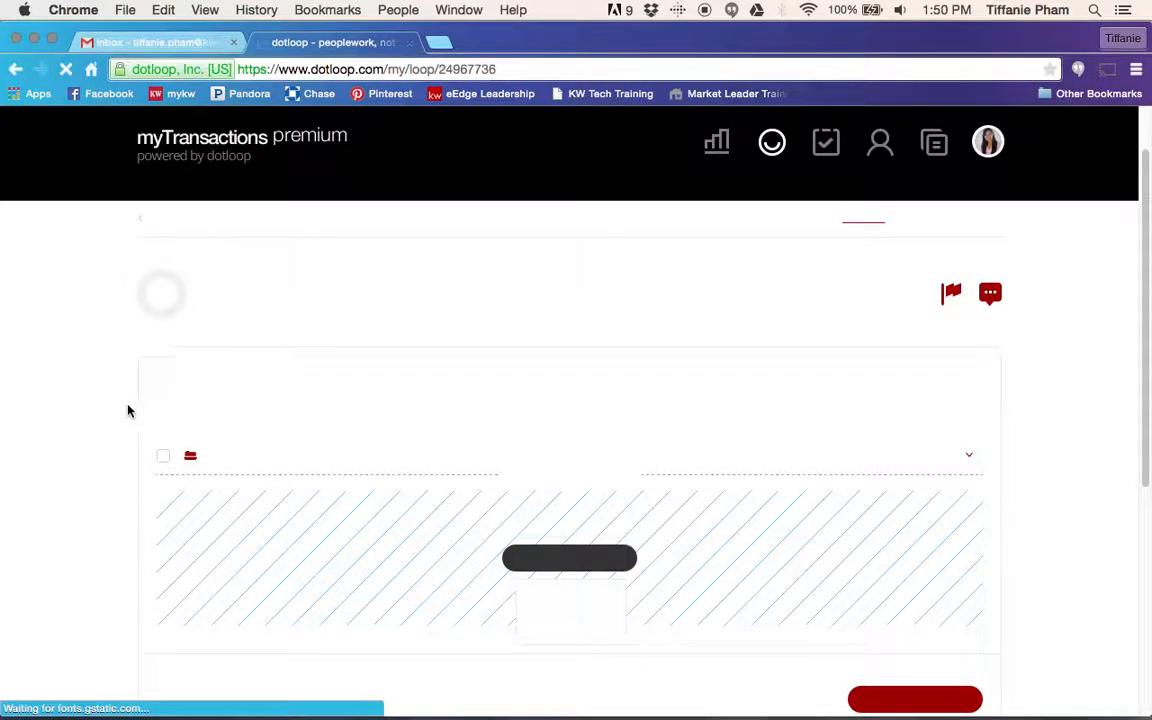
{"action": "scroll", "coordinate": [75, 445], "scroll_direction": "down", "scroll_amount": 3}
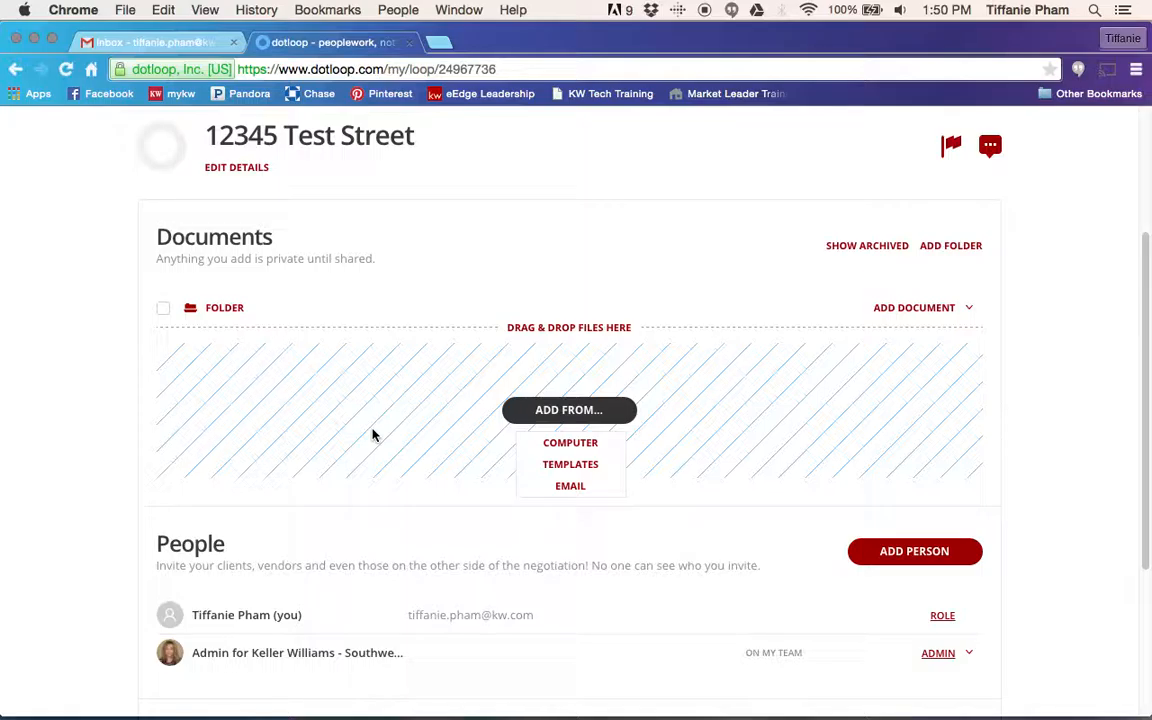
- Add all documents of the Traditional Purchase template set to the loop's folder
{"action": "left_click", "coordinate": [572, 468]}
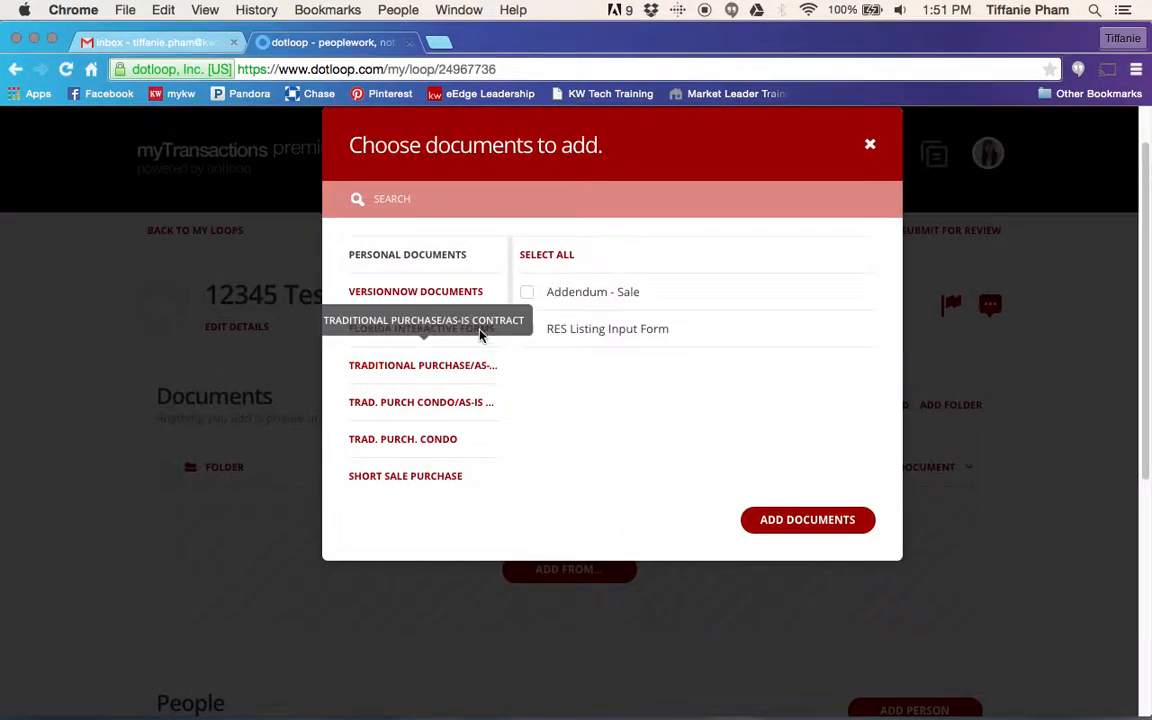
{"action": "left_click_drag", "start_coordinate": [513, 277], "coordinate": [494, 478]}
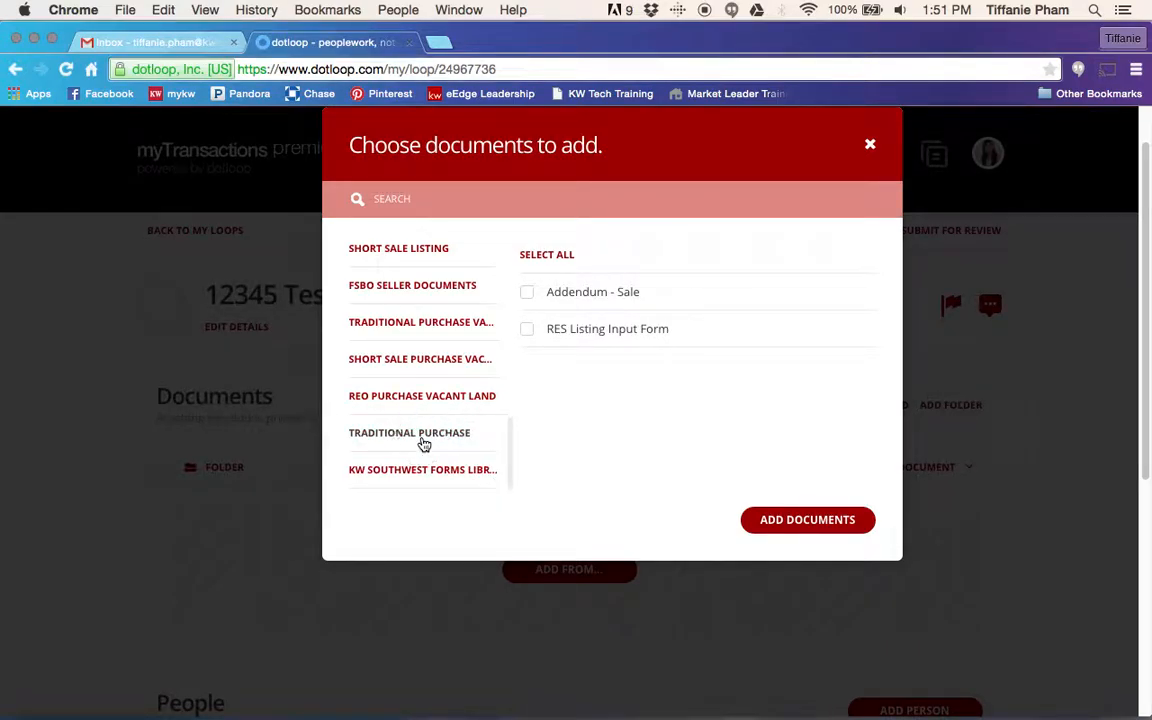
{"action": "left_click", "coordinate": [424, 444]}
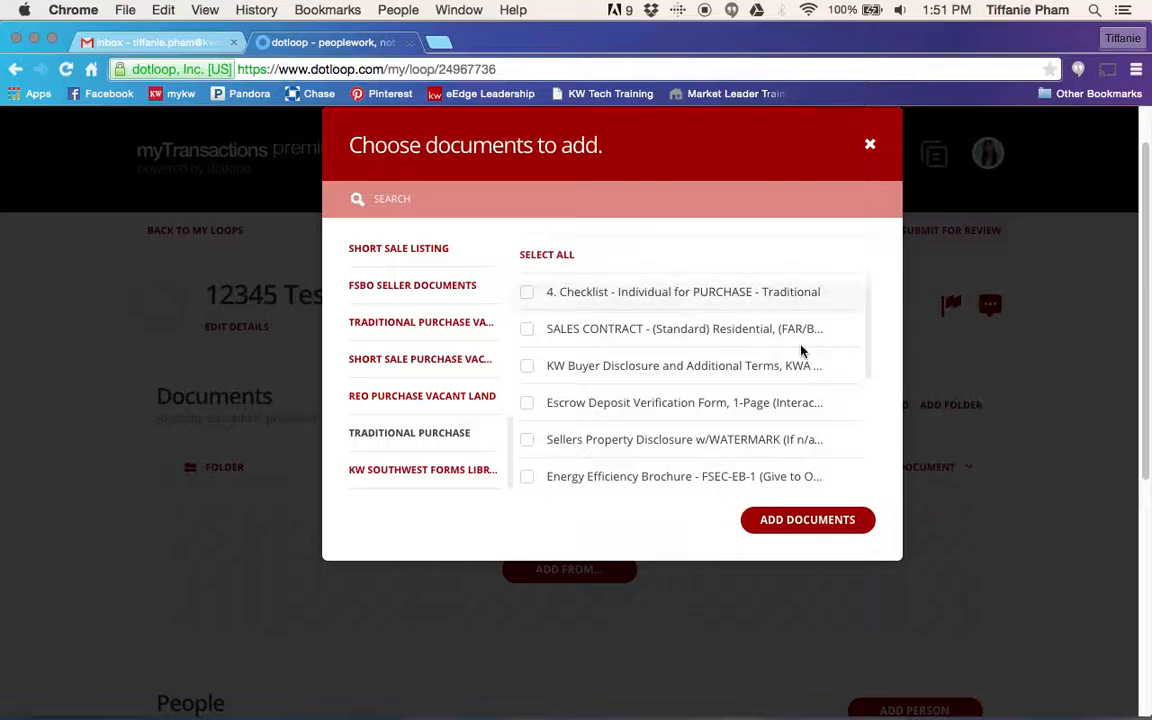
{"action": "scroll", "coordinate": [800, 350], "scroll_direction": "down", "scroll_amount": 5}
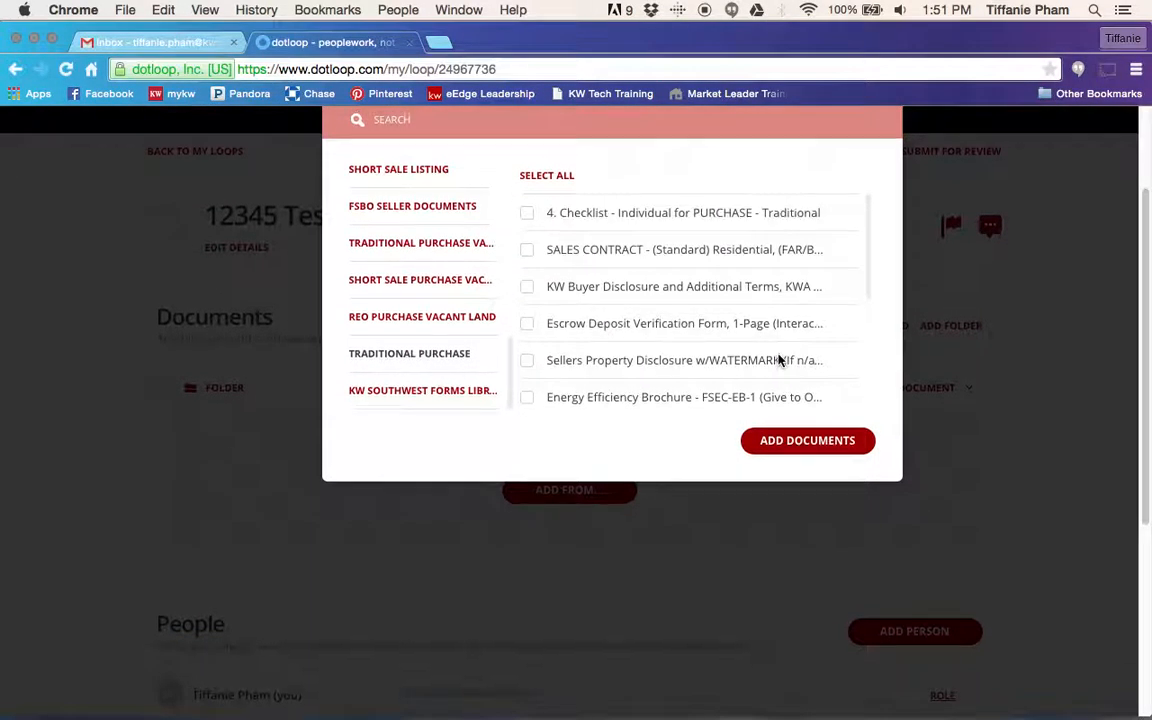
{"action": "left_click", "coordinate": [559, 180]}
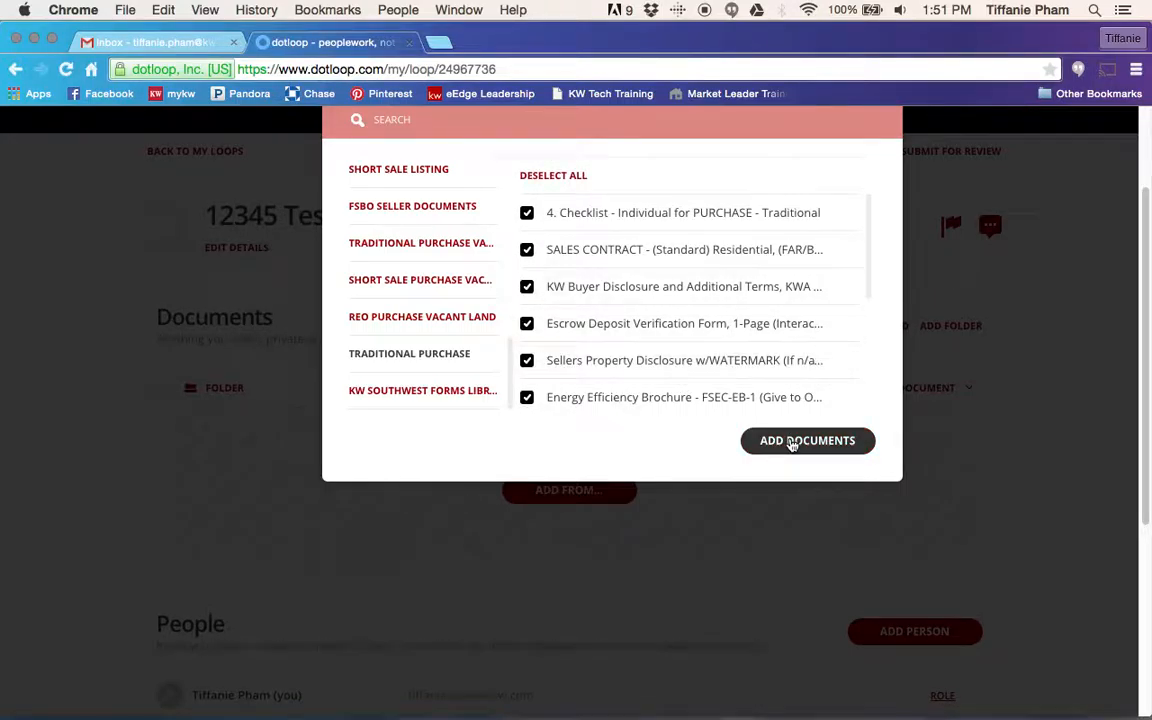
{"action": "left_click", "coordinate": [792, 444]}
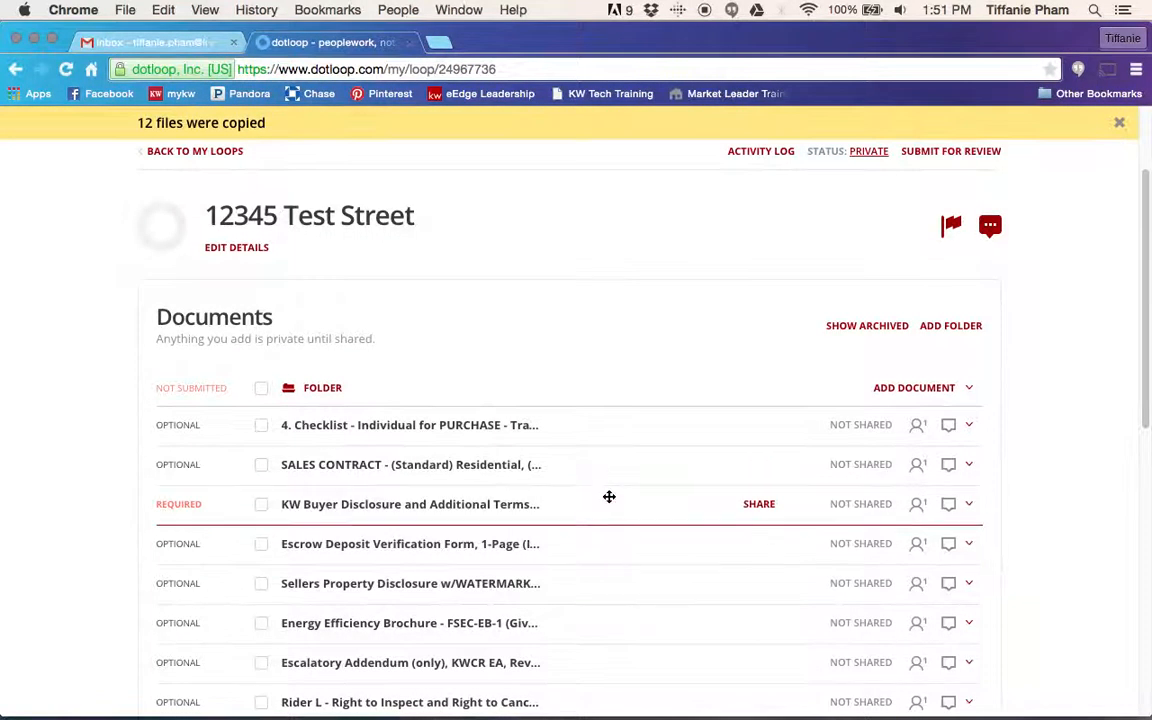
- Review the added template documents, then reload the loop page and check the list for the e-mailed PDF
{"action": "scroll", "coordinate": [609, 496], "scroll_direction": "down", "scroll_amount": 2}
{"action": "scroll", "coordinate": [607, 498], "scroll_direction": "down", "scroll_amount": 2}
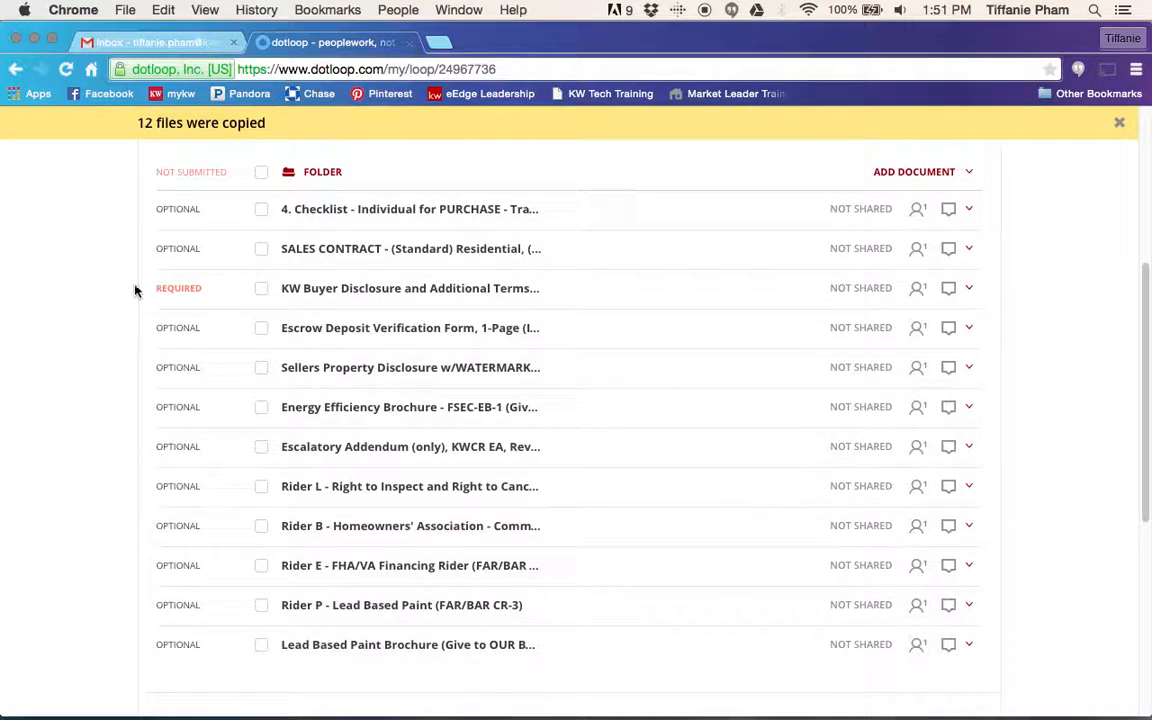
{"action": "left_click", "coordinate": [70, 70]}
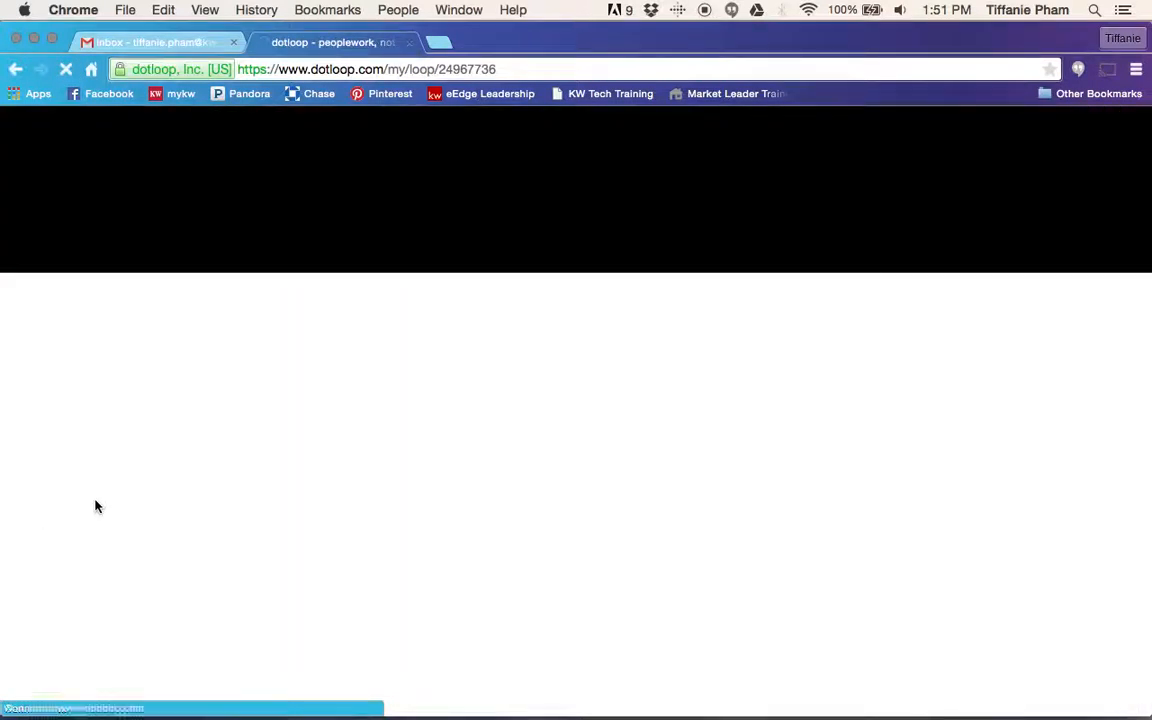
{"action": "scroll", "coordinate": [125, 501], "scroll_direction": "down", "scroll_amount": 2}
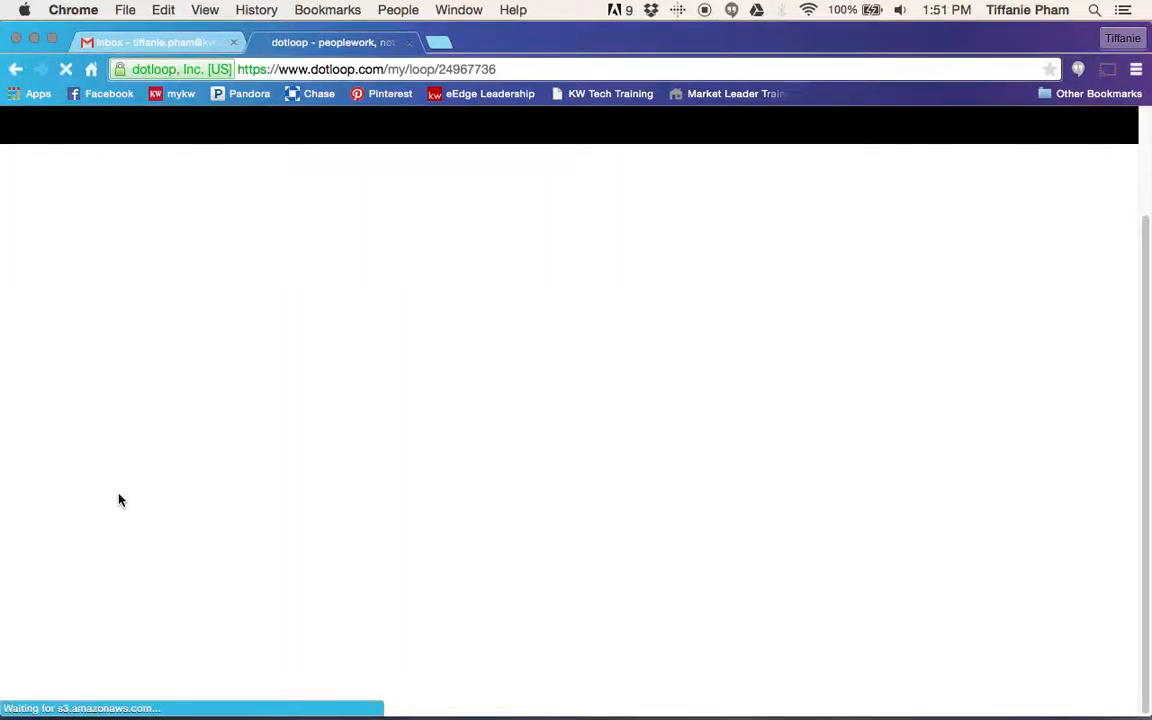
{"action": "scroll", "coordinate": [127, 498], "scroll_direction": "down", "scroll_amount": 1}
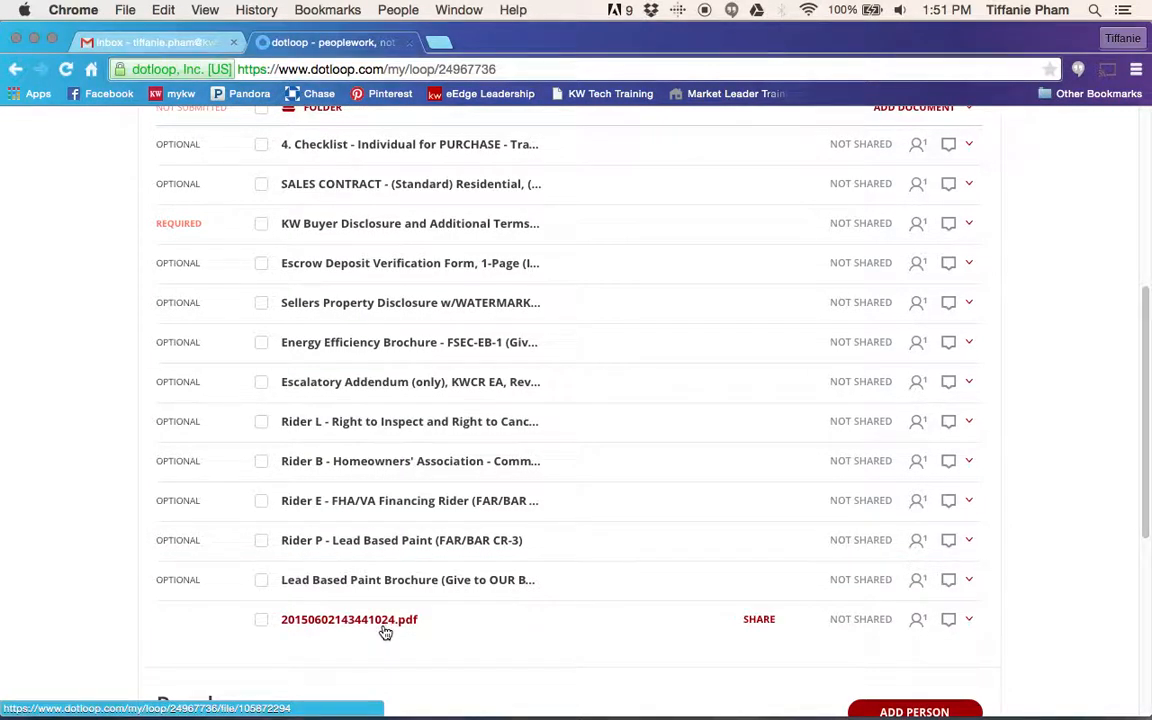
{"action": "left_click_drag", "start_coordinate": [385, 632], "coordinate": [993, 462]}
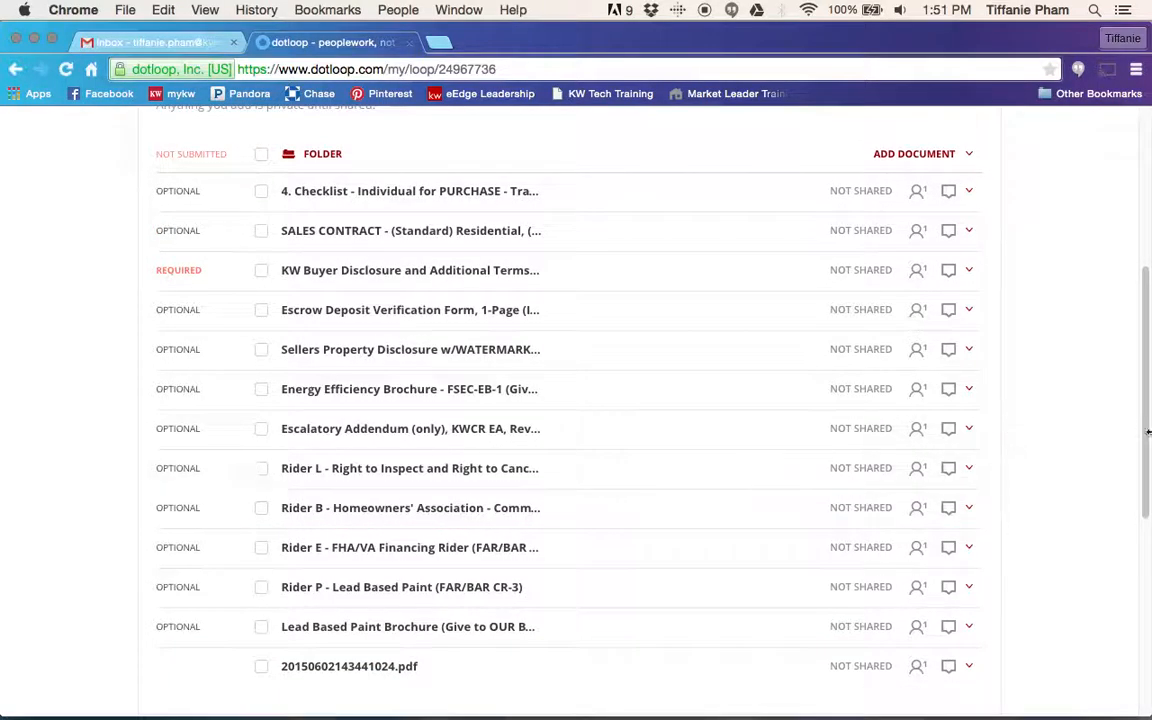
- Open the loop's details for editing, mark it as a Sale/Purchase transaction and set the loop status to Active
{"action": "scroll", "coordinate": [1106, 453], "scroll_direction": "up", "scroll_amount": 4}
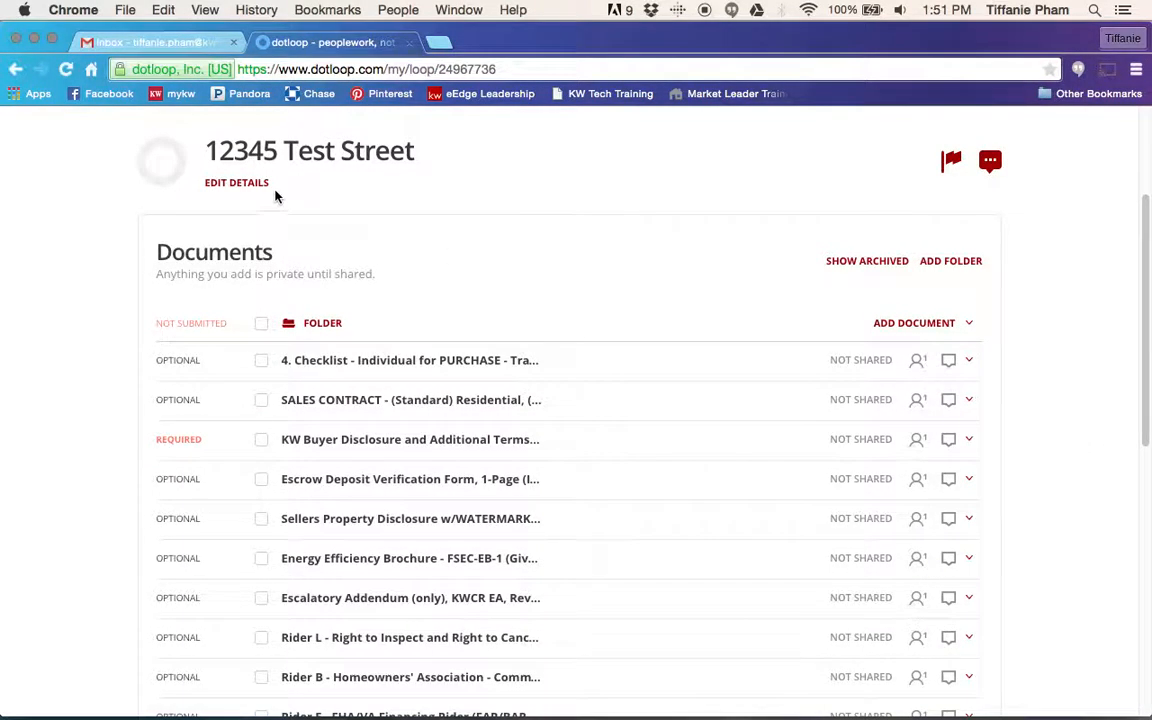
{"action": "scroll", "coordinate": [242, 205], "scroll_direction": "up", "scroll_amount": 1}
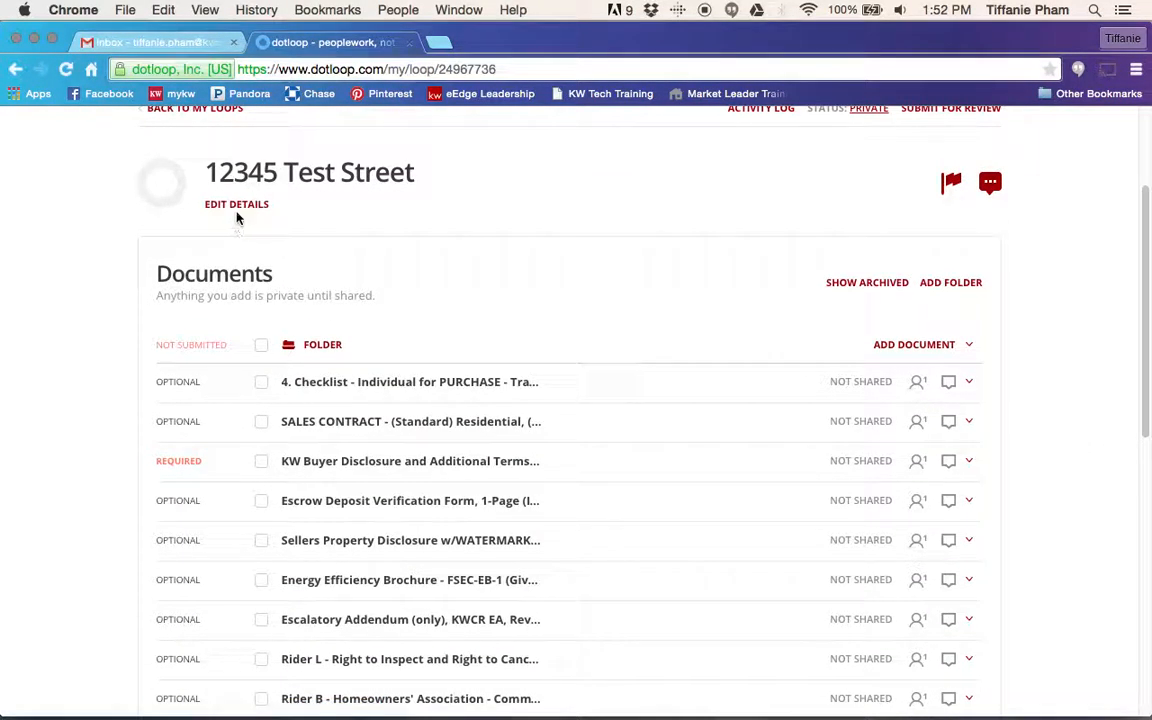
{"action": "left_click", "coordinate": [241, 213]}
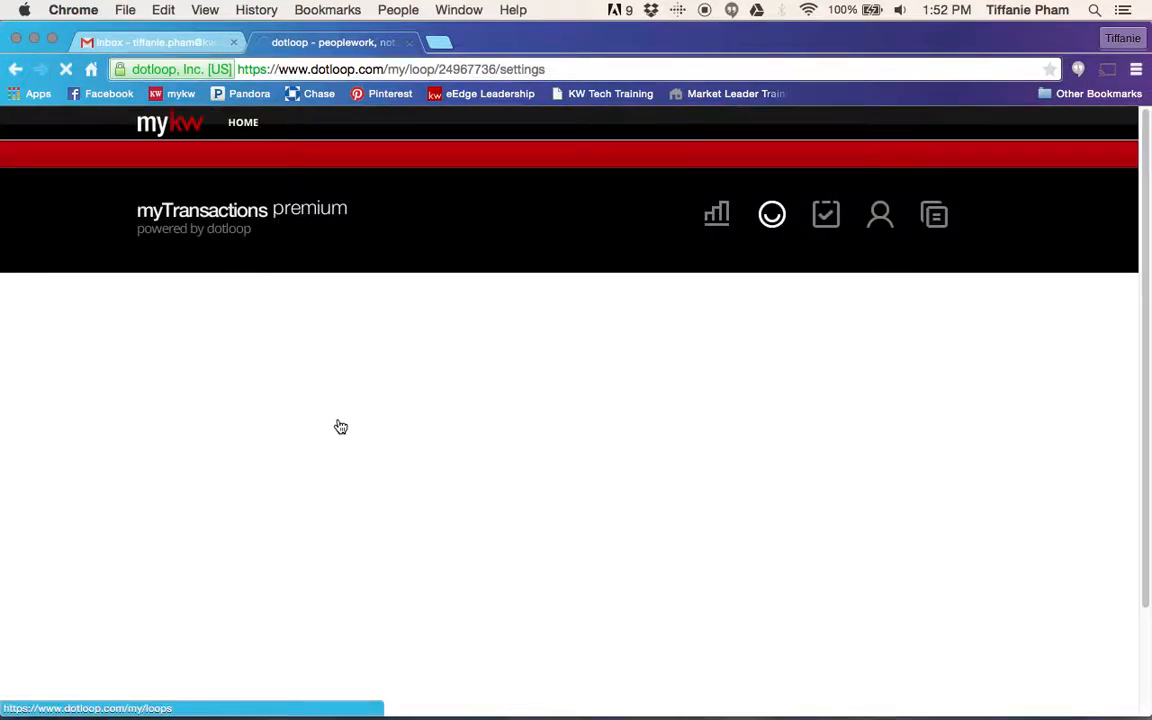
{"action": "scroll", "coordinate": [588, 371], "scroll_direction": "down", "scroll_amount": 1}
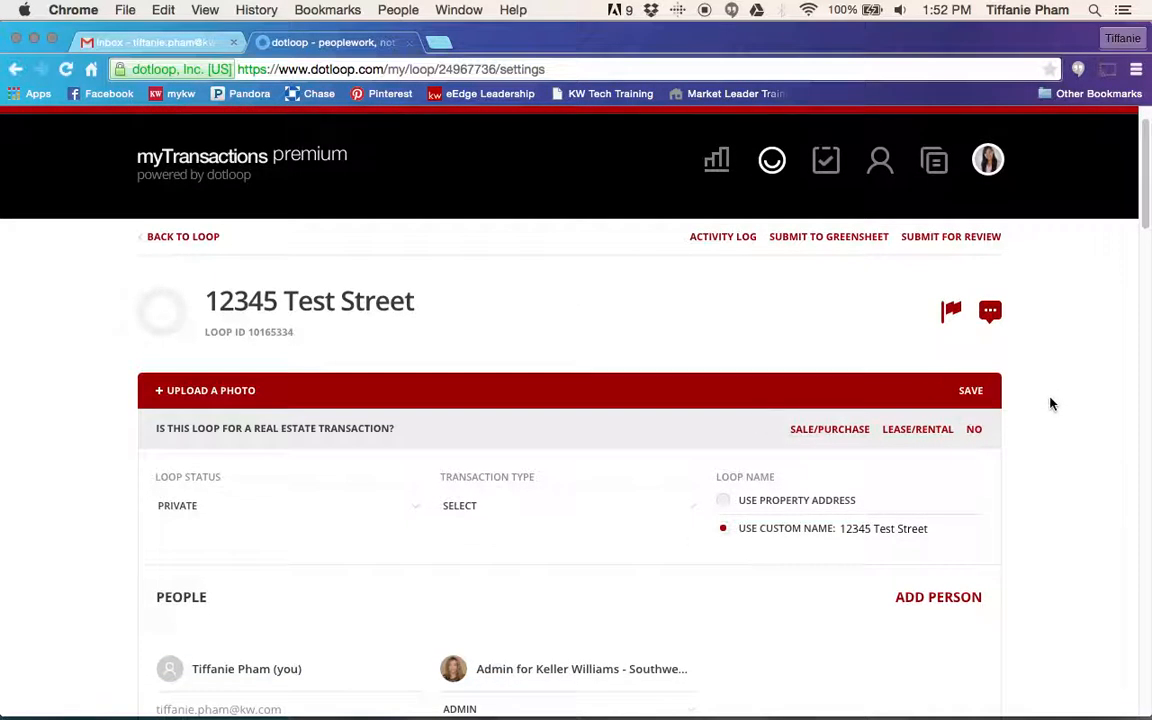
{"action": "scroll", "coordinate": [1050, 404], "scroll_direction": "down", "scroll_amount": 2}
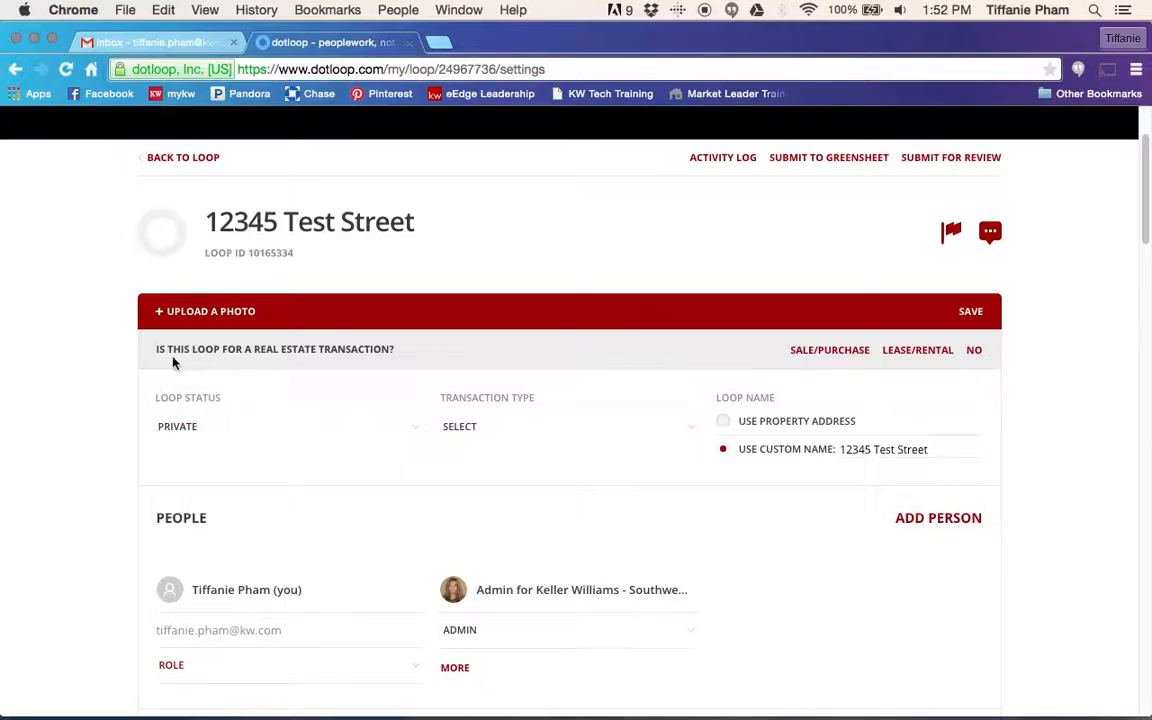
{"action": "left_click", "coordinate": [821, 352]}
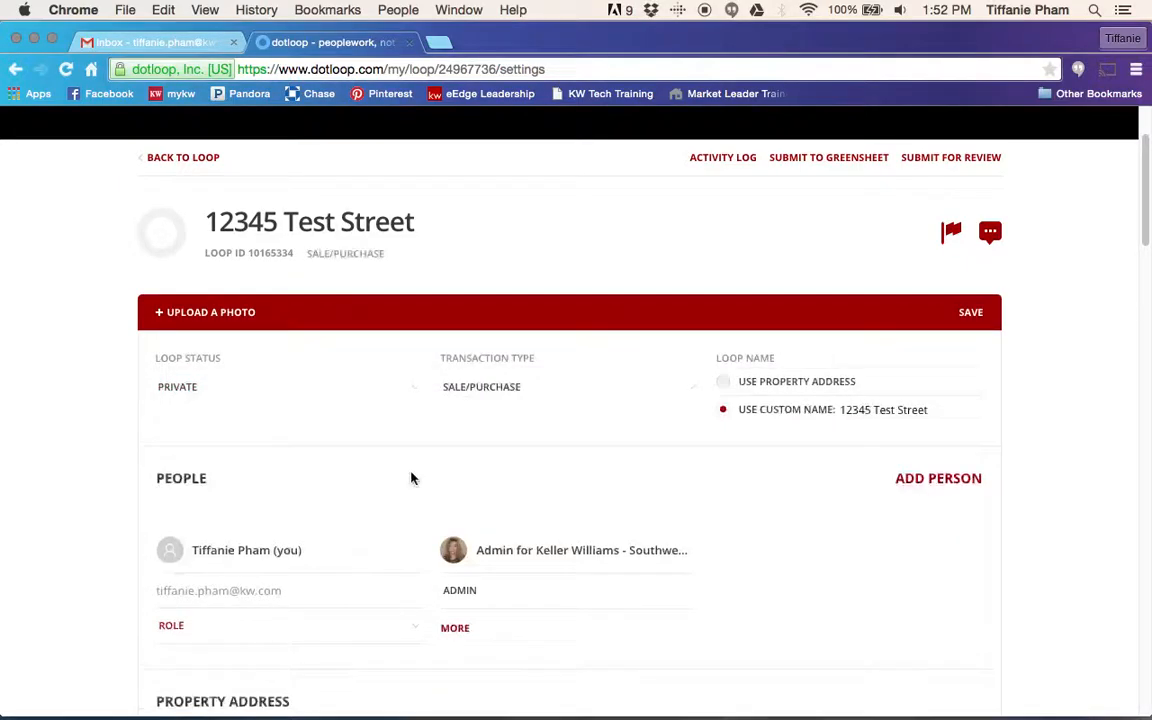
{"action": "left_click", "coordinate": [245, 398]}
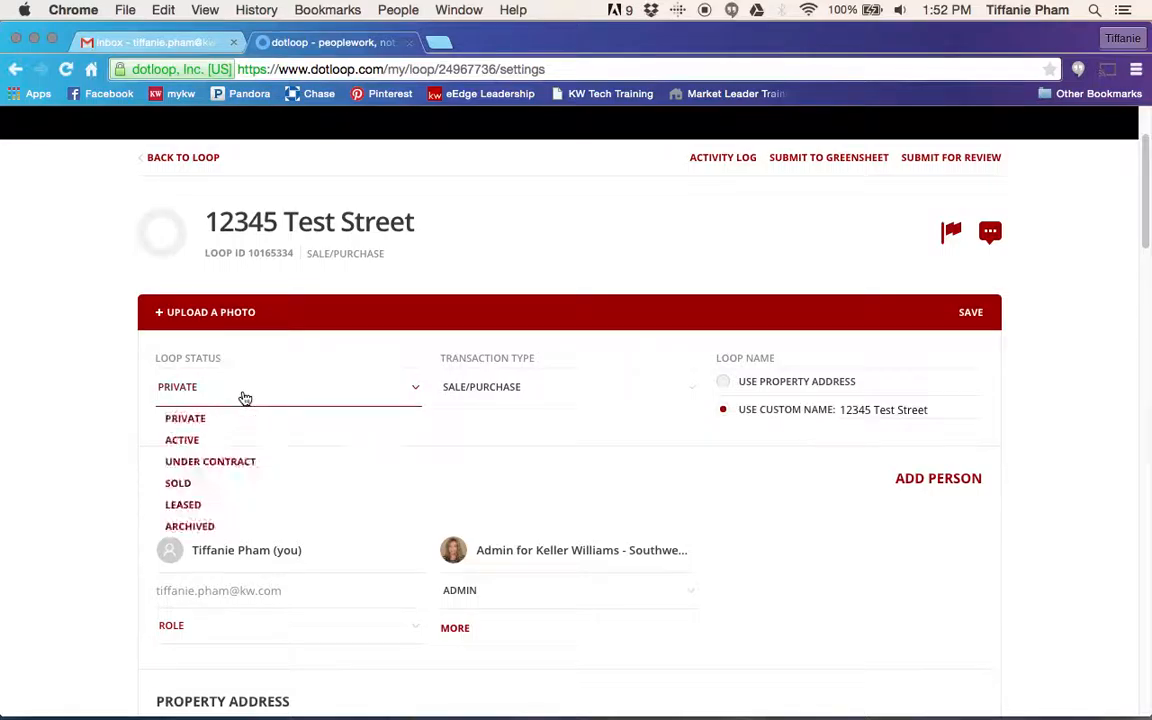
{"action": "left_click", "coordinate": [211, 441]}
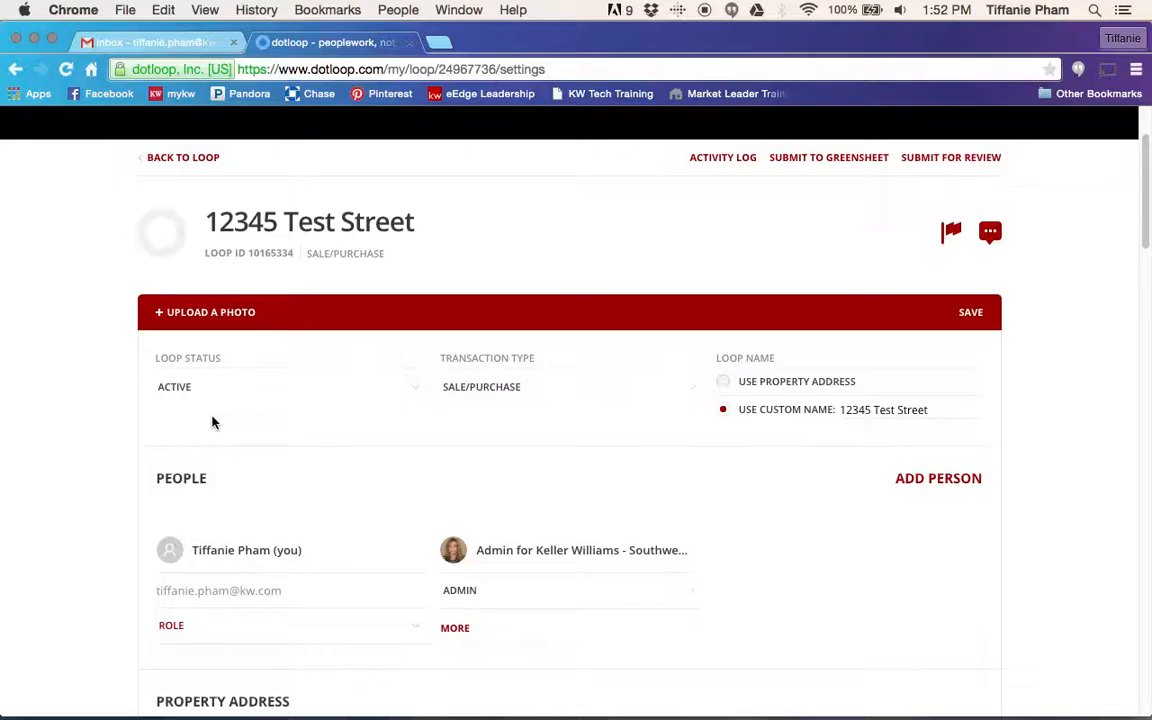
- Enter the street number and street name of the test property in the loop's property address section
{"action": "scroll", "coordinate": [543, 430], "scroll_direction": "down", "scroll_amount": 3}
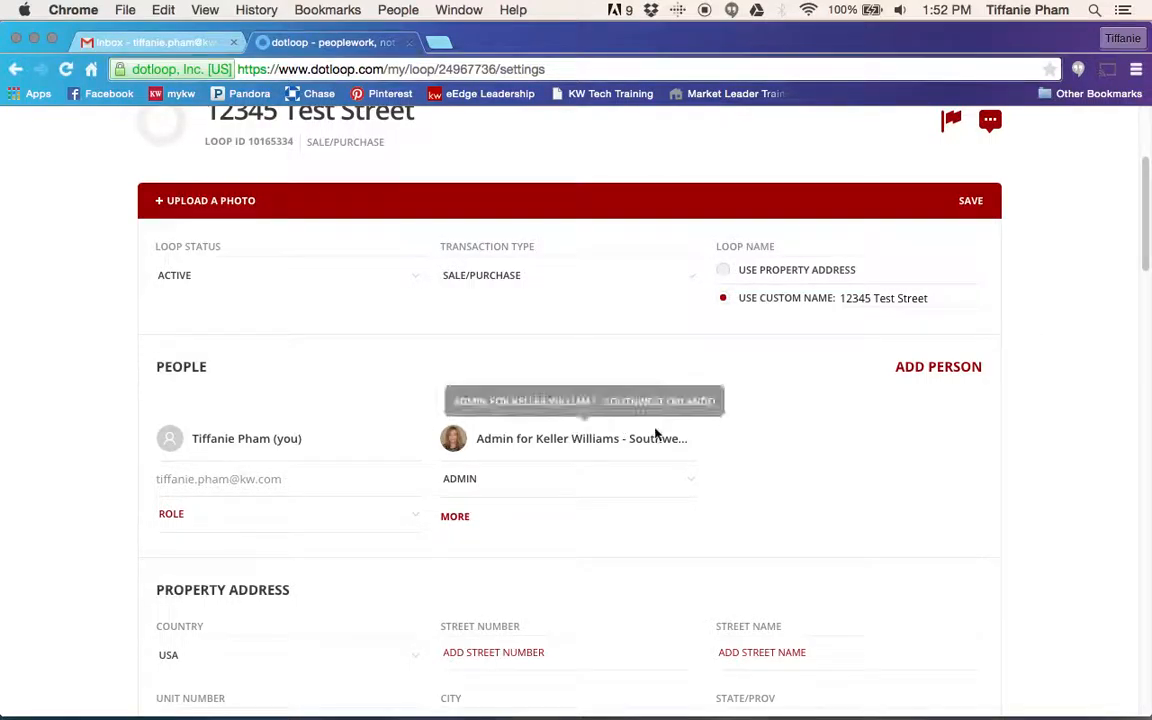
{"action": "scroll", "coordinate": [1034, 458], "scroll_direction": "down", "scroll_amount": 2}
{"action": "scroll", "coordinate": [1035, 457], "scroll_direction": "down", "scroll_amount": 6}
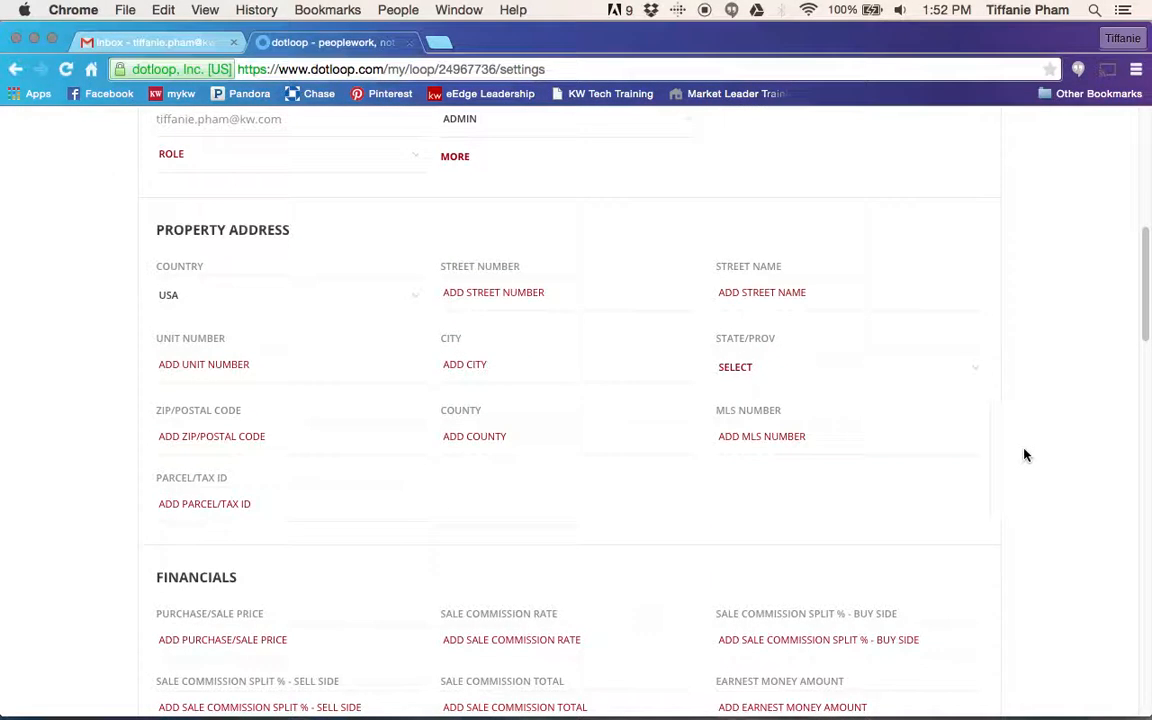
{"action": "left_click", "coordinate": [535, 290]}
{"action": "type", "text": "12345"}
{"action": "key", "text": "Tab"}
{"action": "type", "text": "Test Street"}
{"action": "key", "text": "Tab"}
{"action": "key", "text": "Tab"}
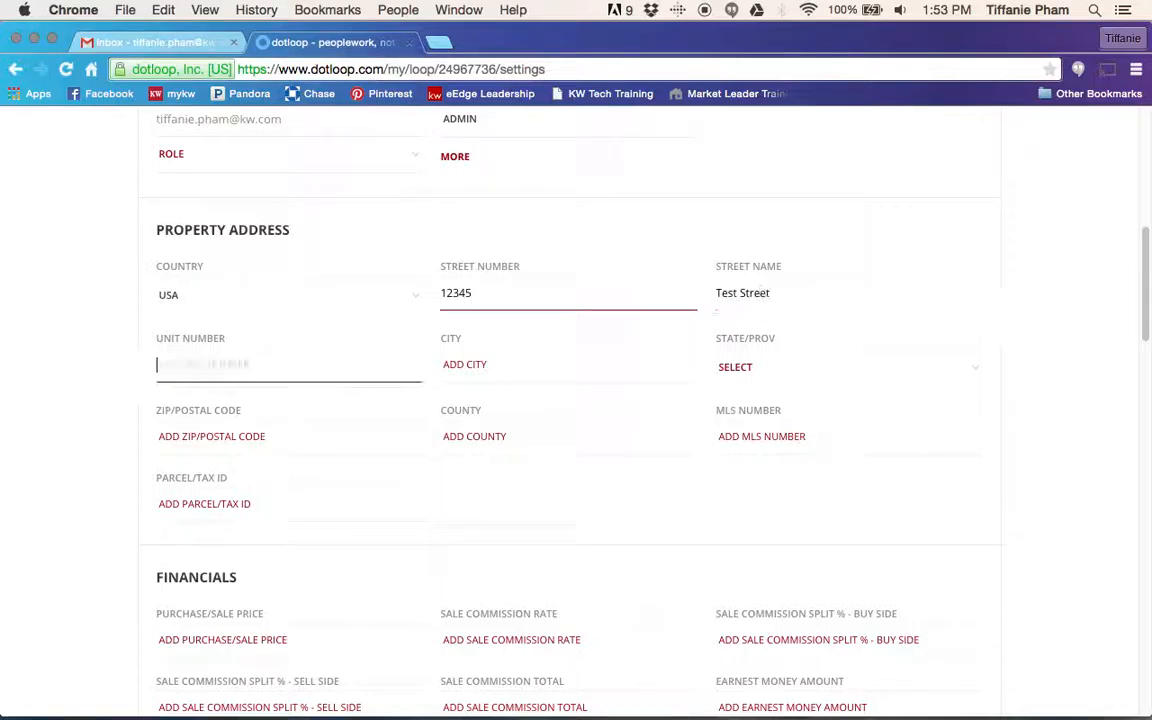
- Complete the property address with the test property's city, state and ZIP code, leaving the unit number empty
{"action": "type", "text": "Orlando"}
{"action": "key", "text": "Tab"}
{"action": "key", "text": "f"}
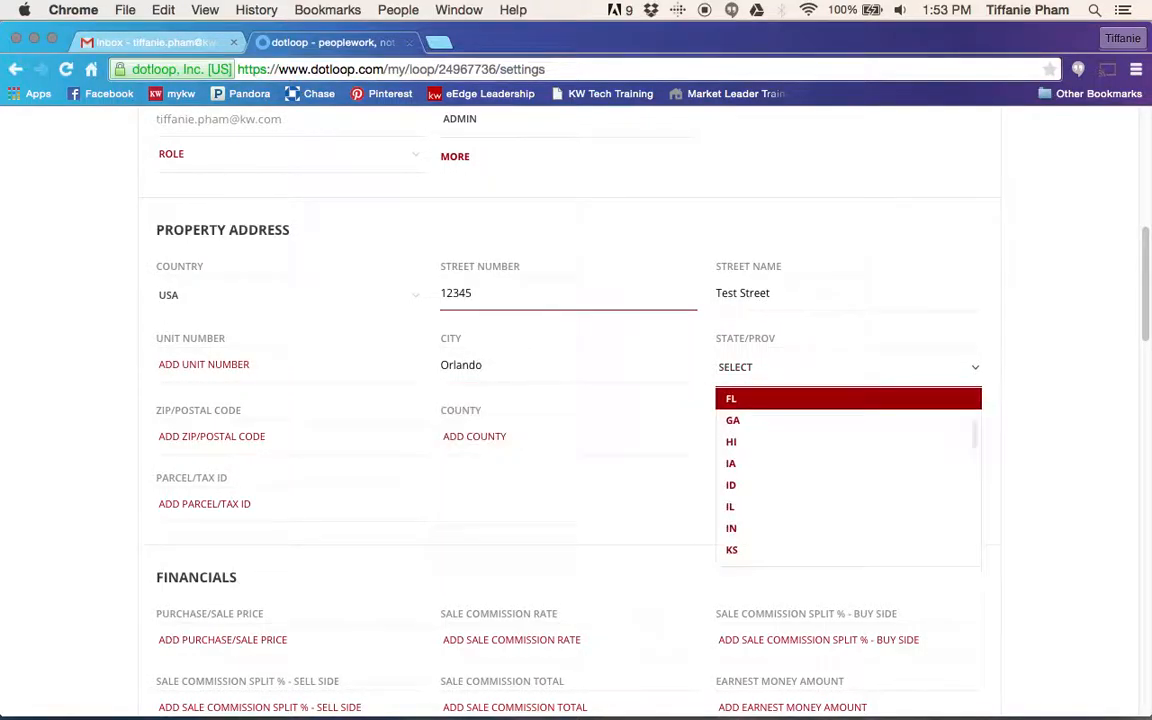
{"action": "key", "text": "Tab"}
{"action": "type", "text": "32819"}
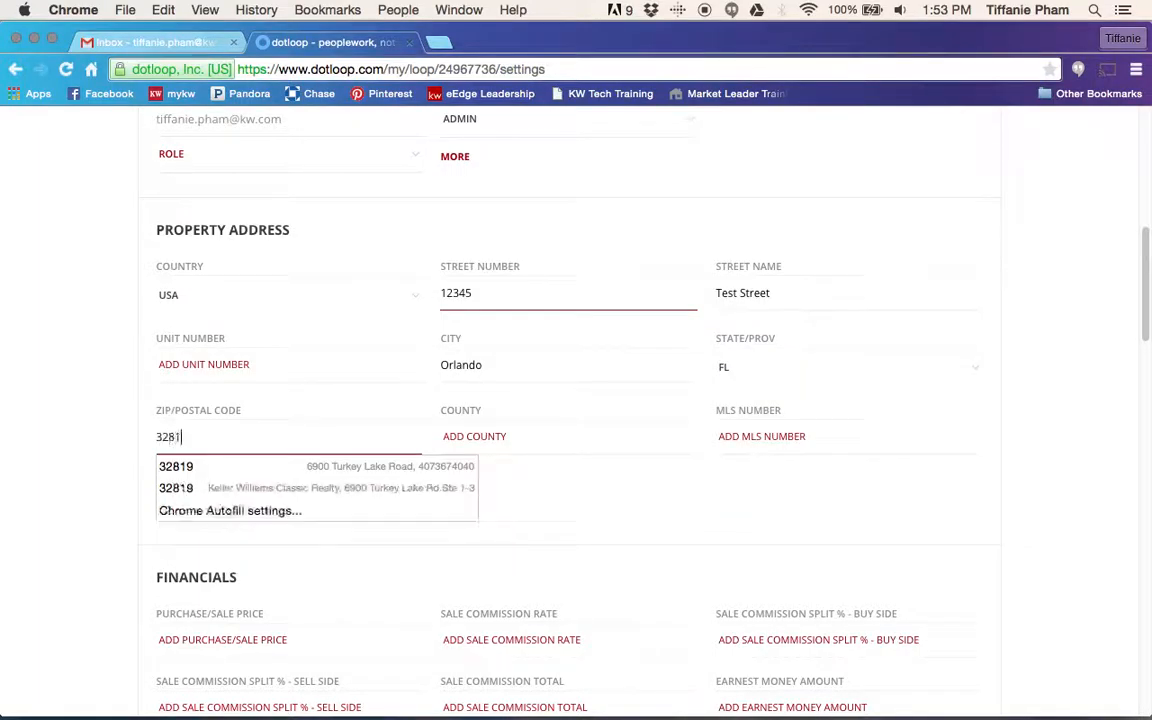
{"action": "key", "text": "Tab"}
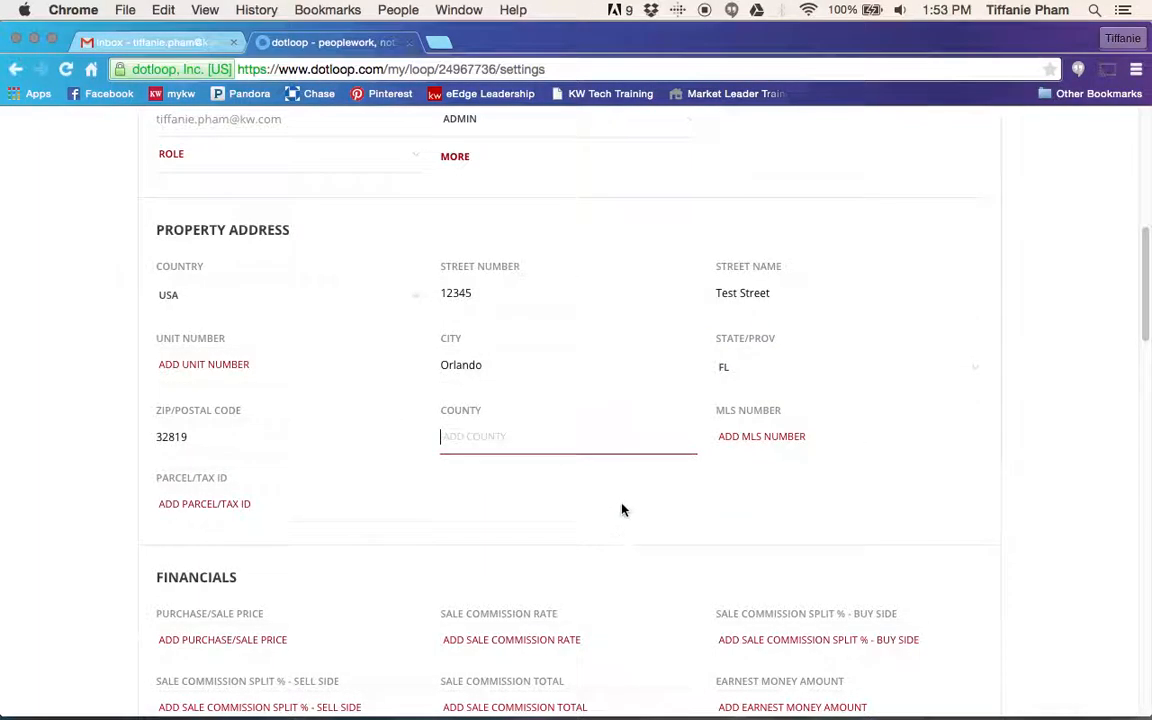
- Look through the remaining detail sections, from Financials to Property, and save the loop details
{"action": "scroll", "coordinate": [622, 507], "scroll_direction": "down", "scroll_amount": 3}
{"action": "scroll", "coordinate": [622, 507], "scroll_direction": "down", "scroll_amount": 1}
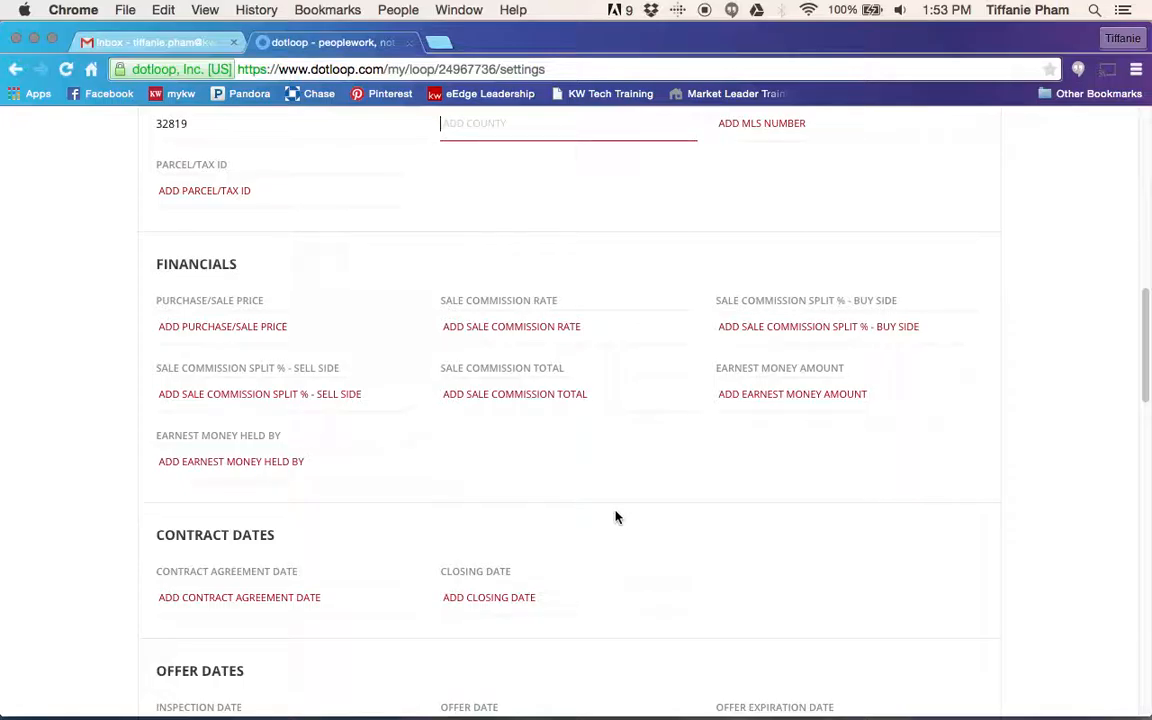
{"action": "scroll", "coordinate": [616, 517], "scroll_direction": "down", "scroll_amount": 5}
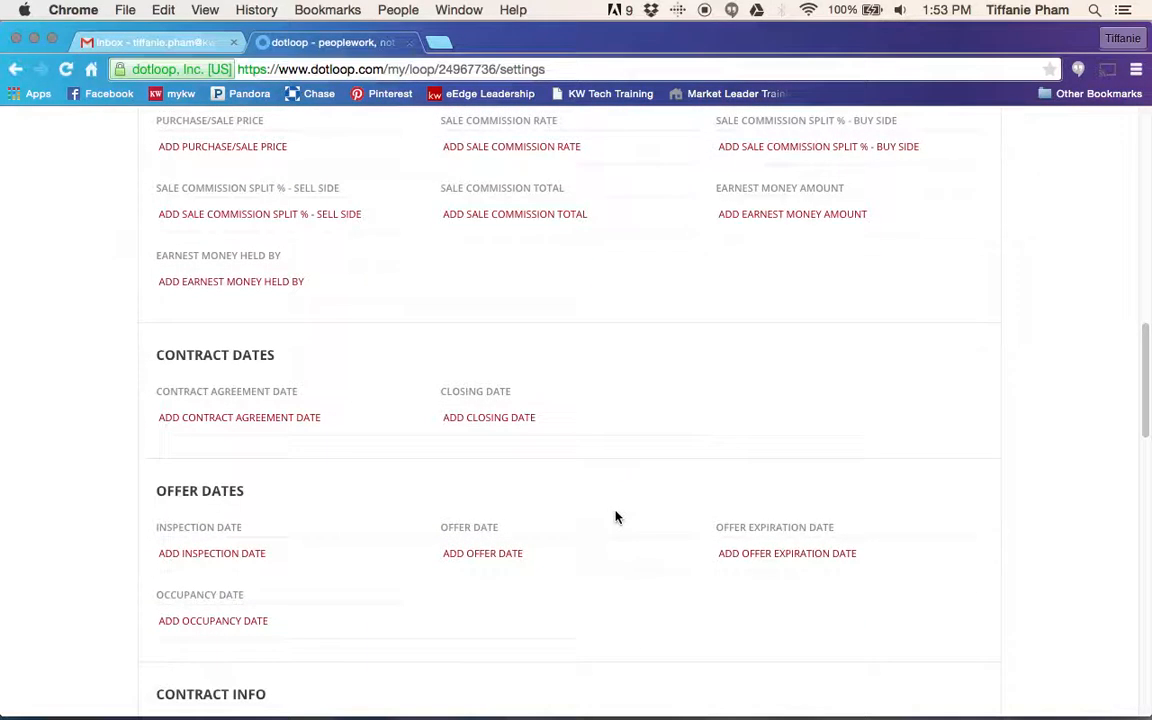
{"action": "scroll", "coordinate": [616, 517], "scroll_direction": "down", "scroll_amount": 4}
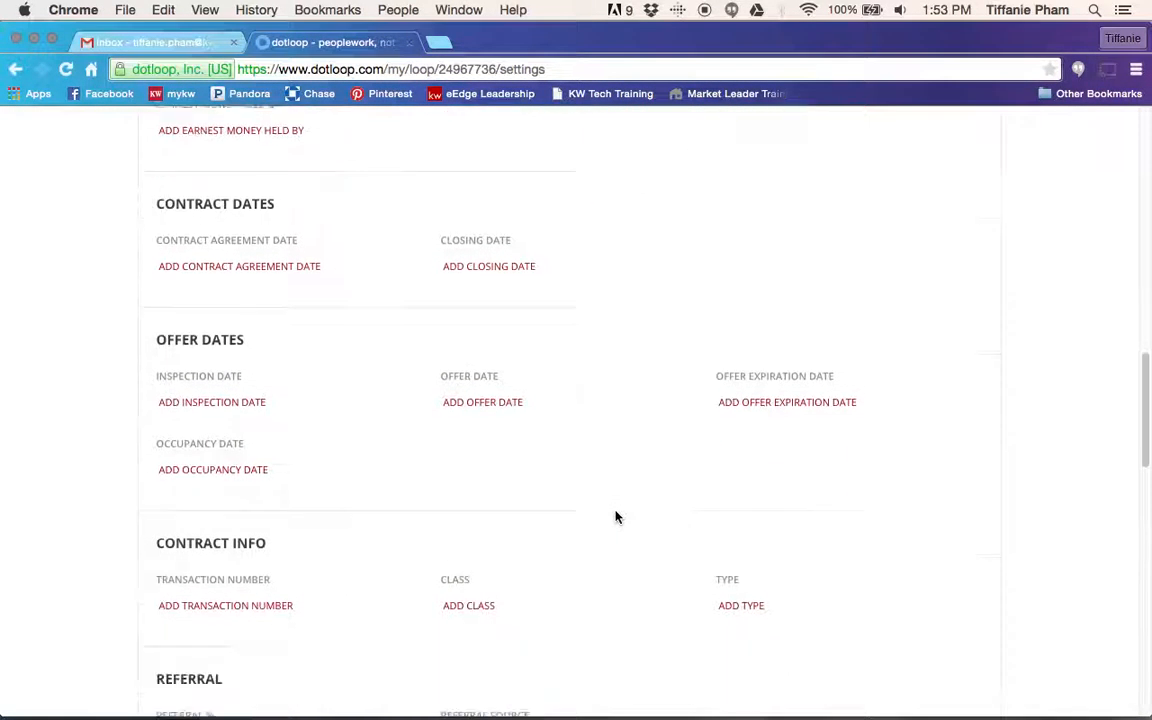
{"action": "scroll", "coordinate": [616, 517], "scroll_direction": "down", "scroll_amount": 4}
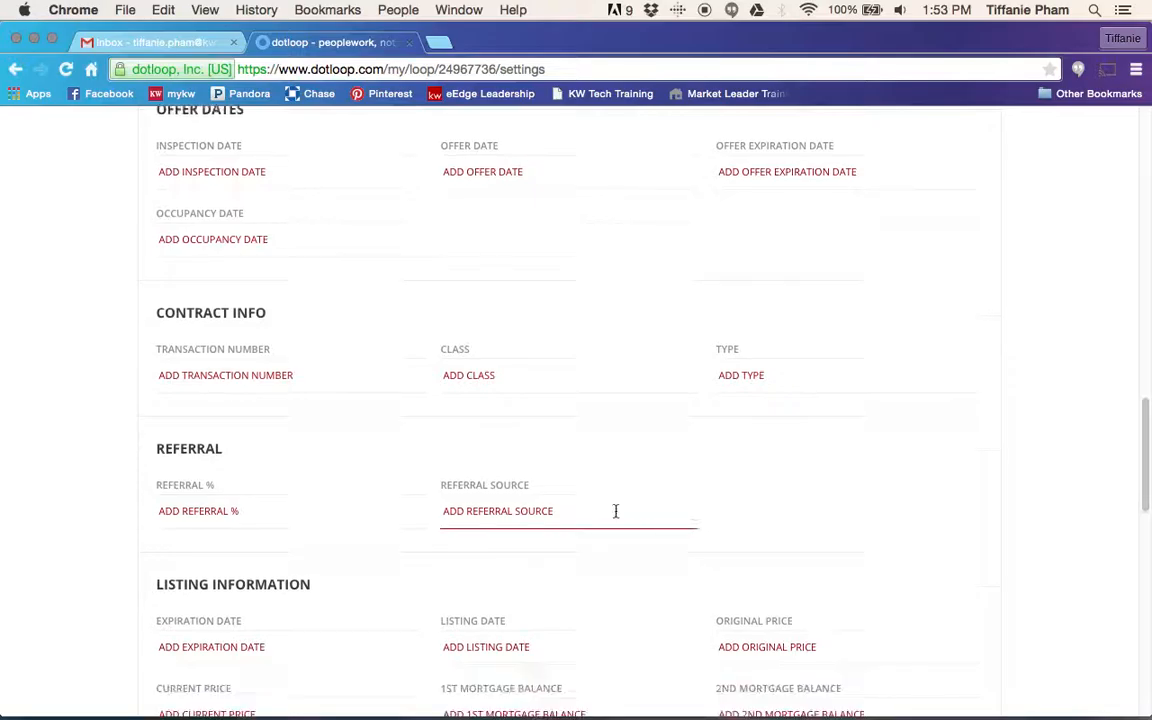
{"action": "scroll", "coordinate": [616, 517], "scroll_direction": "down", "scroll_amount": 10}
{"action": "scroll", "coordinate": [616, 517], "scroll_direction": "down", "scroll_amount": 8}
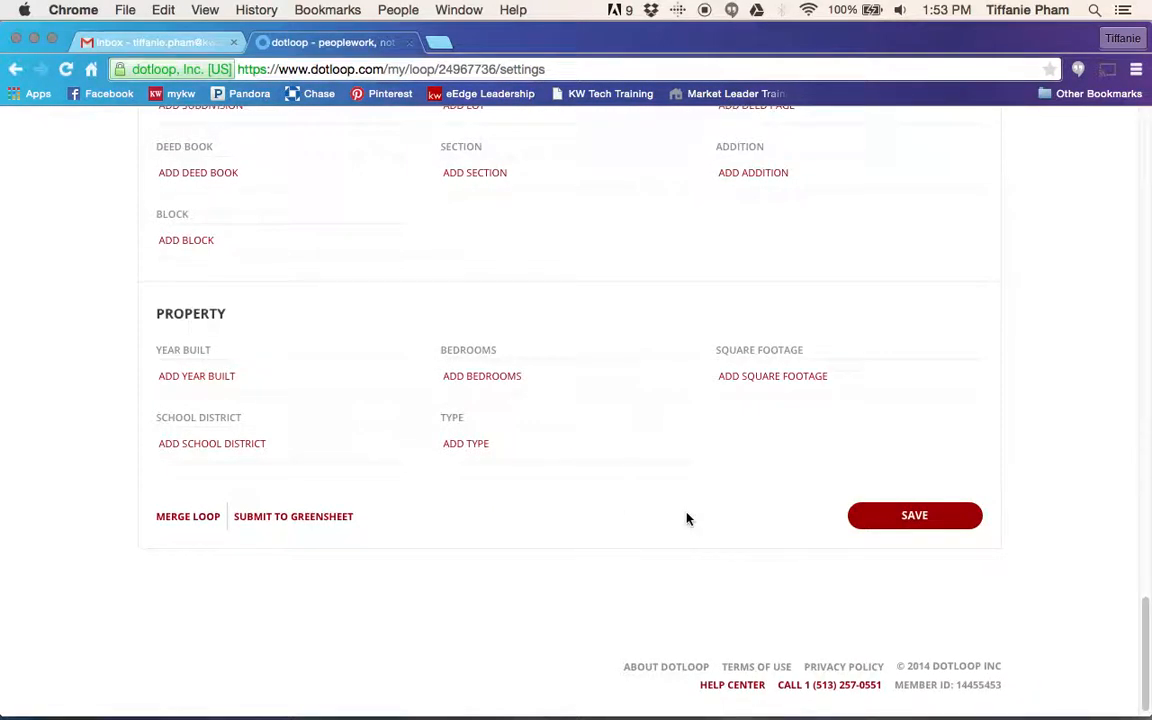
{"action": "left_click", "coordinate": [880, 516]}
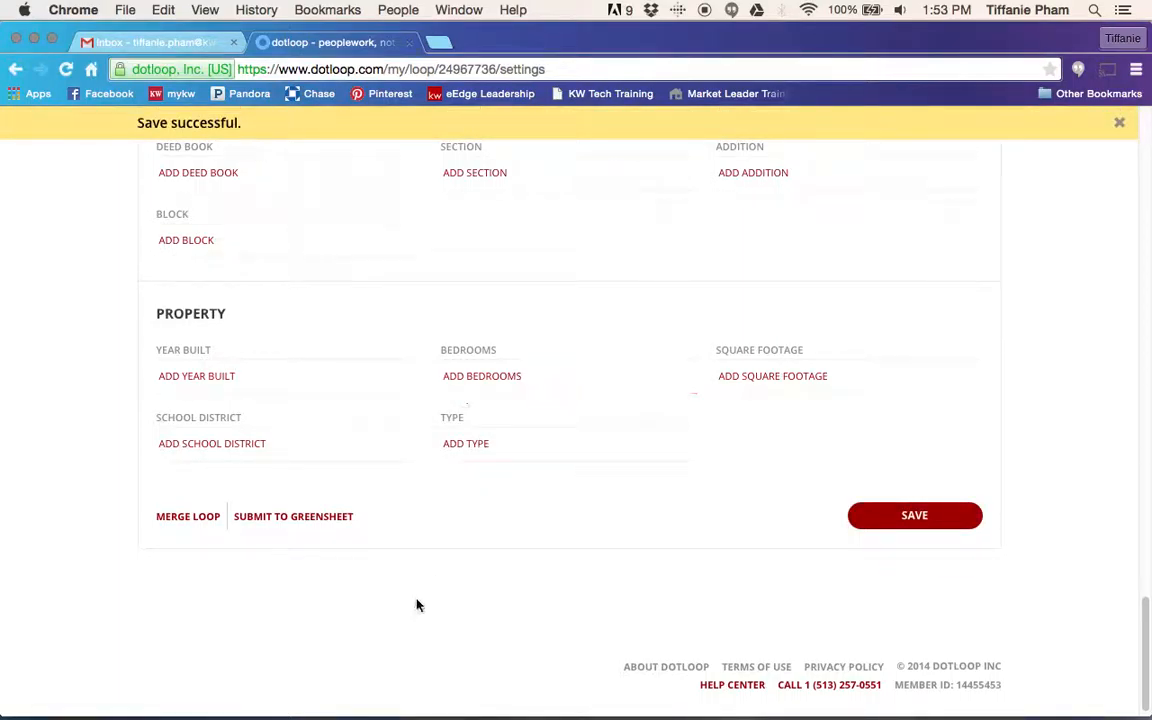
- Return to the loop page and review its status, transaction type and document list
{"action": "scroll", "coordinate": [411, 633], "scroll_direction": "up", "scroll_amount": 15}
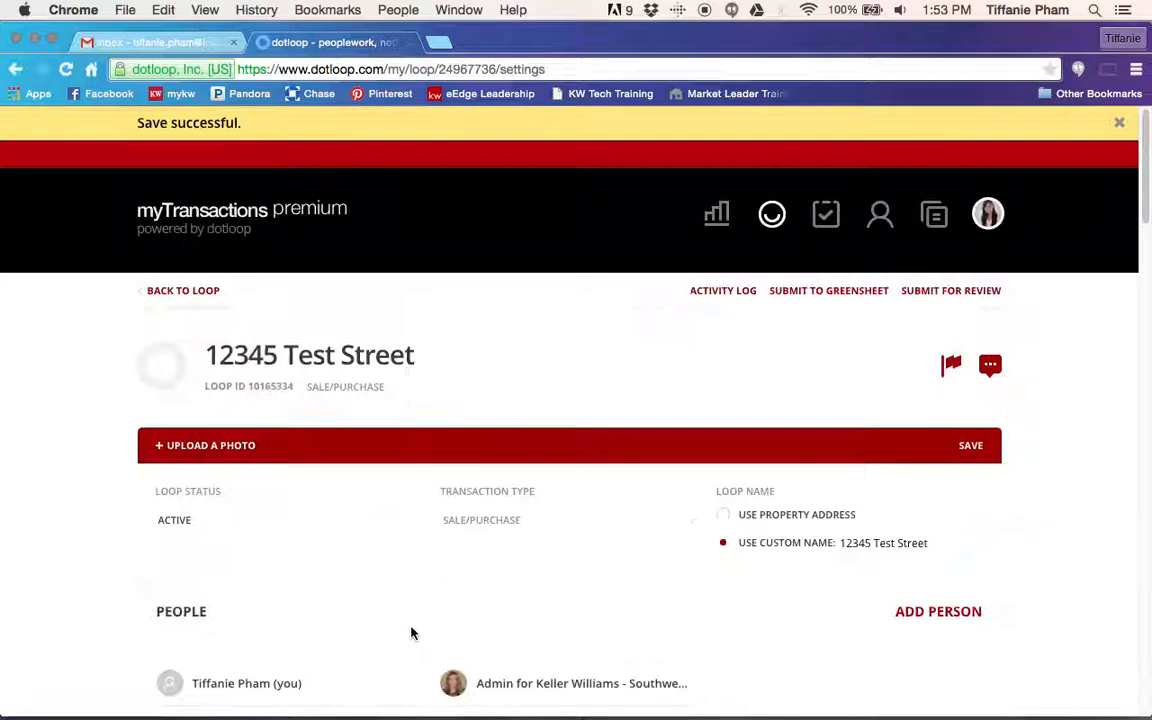
{"action": "left_click", "coordinate": [186, 292]}
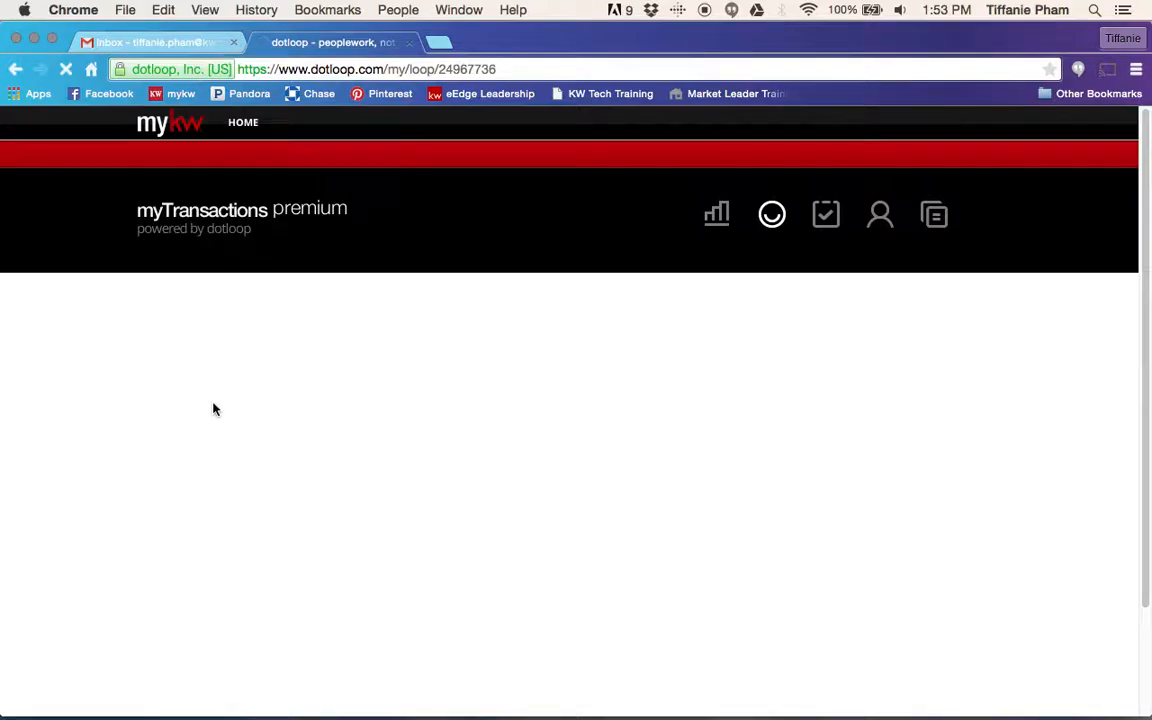
{"action": "scroll", "coordinate": [110, 463], "scroll_direction": "down", "scroll_amount": 3}
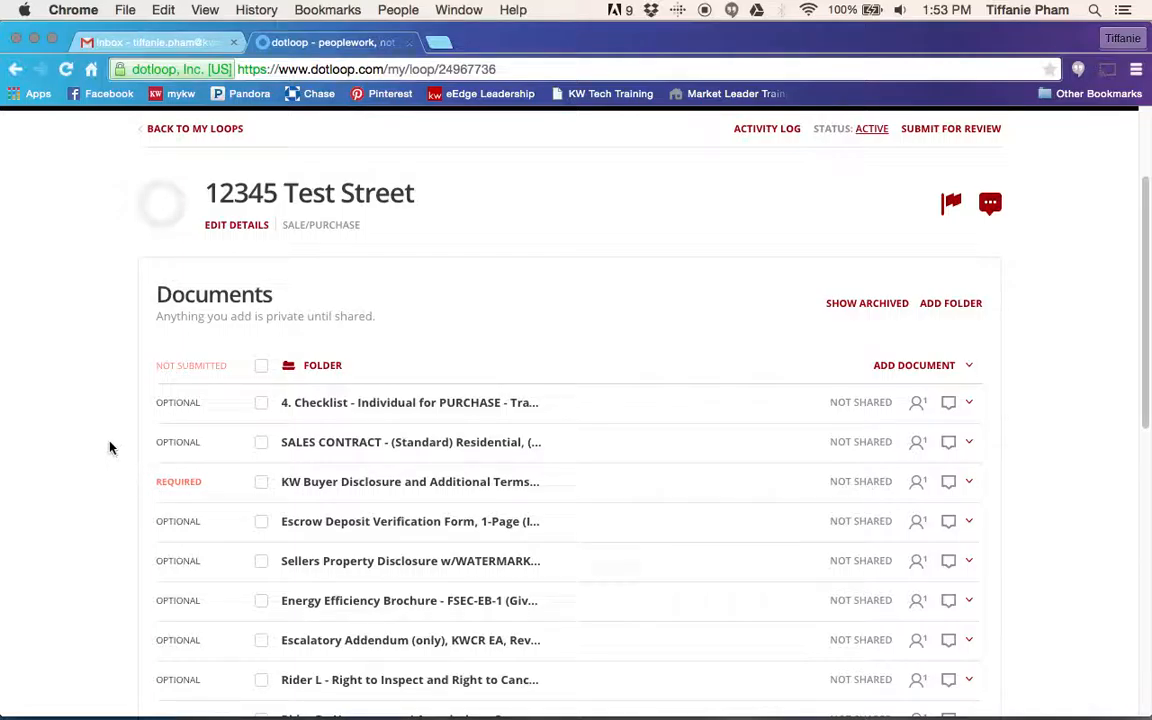
{"action": "scroll", "coordinate": [110, 444], "scroll_direction": "up", "scroll_amount": 1}
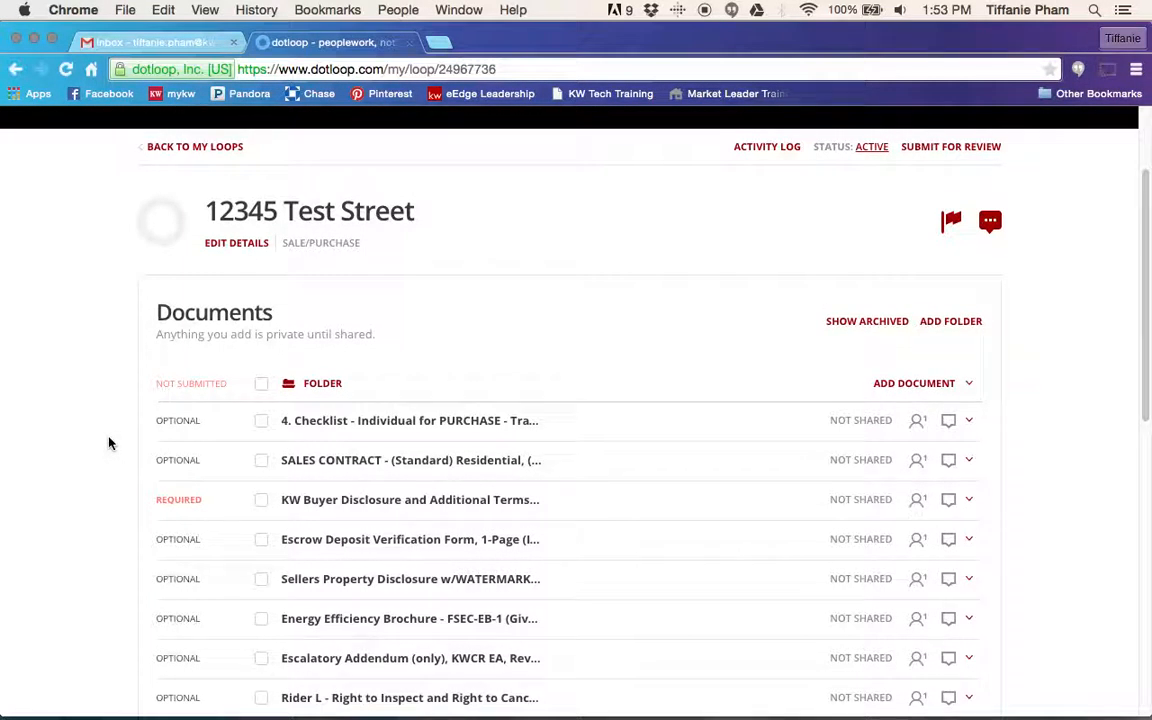
{"action": "scroll", "coordinate": [1029, 369], "scroll_direction": "up", "scroll_amount": 3}
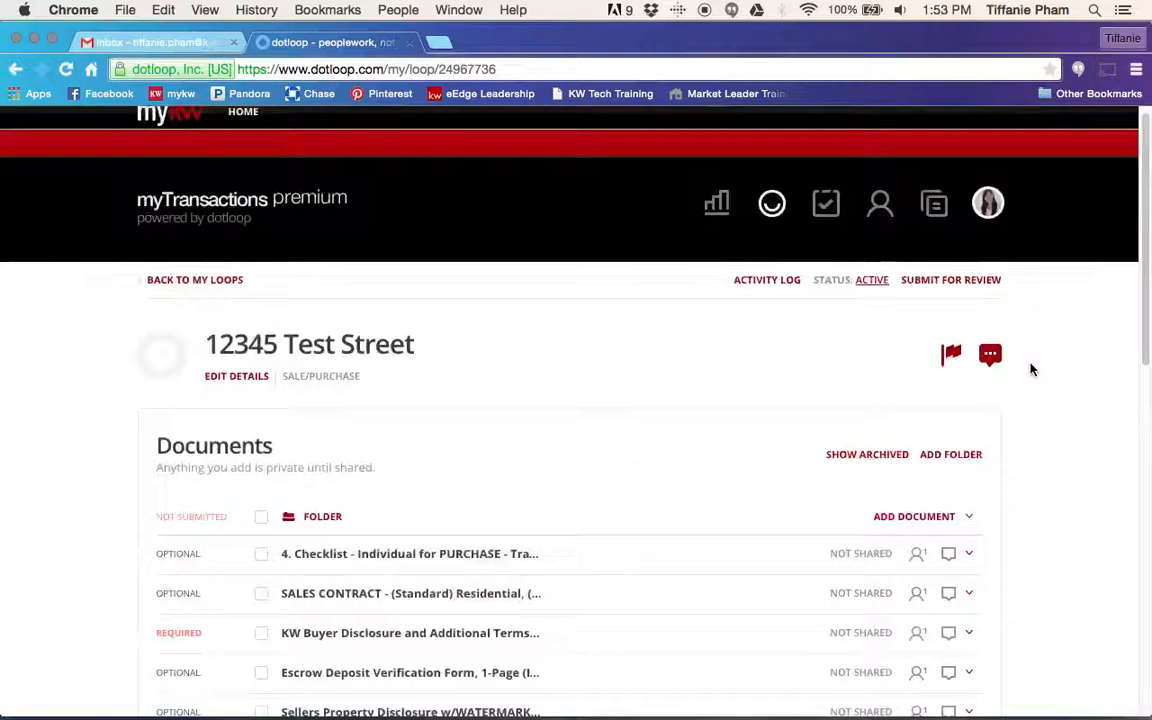